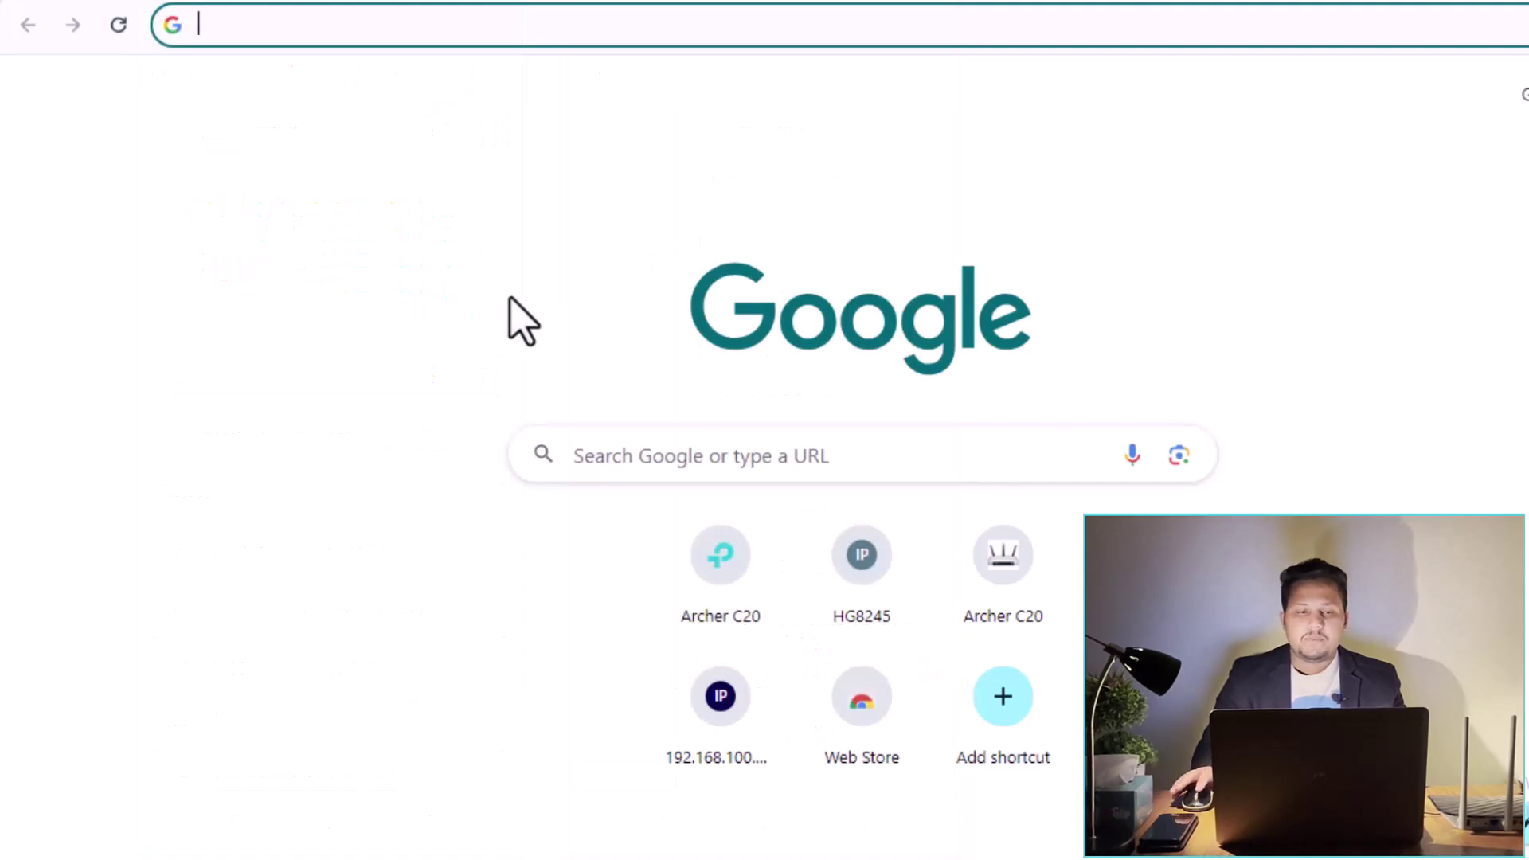
# Open the router's admin page at 192.168.0.1 and look over its status information
pyautogui.click(703, 27)
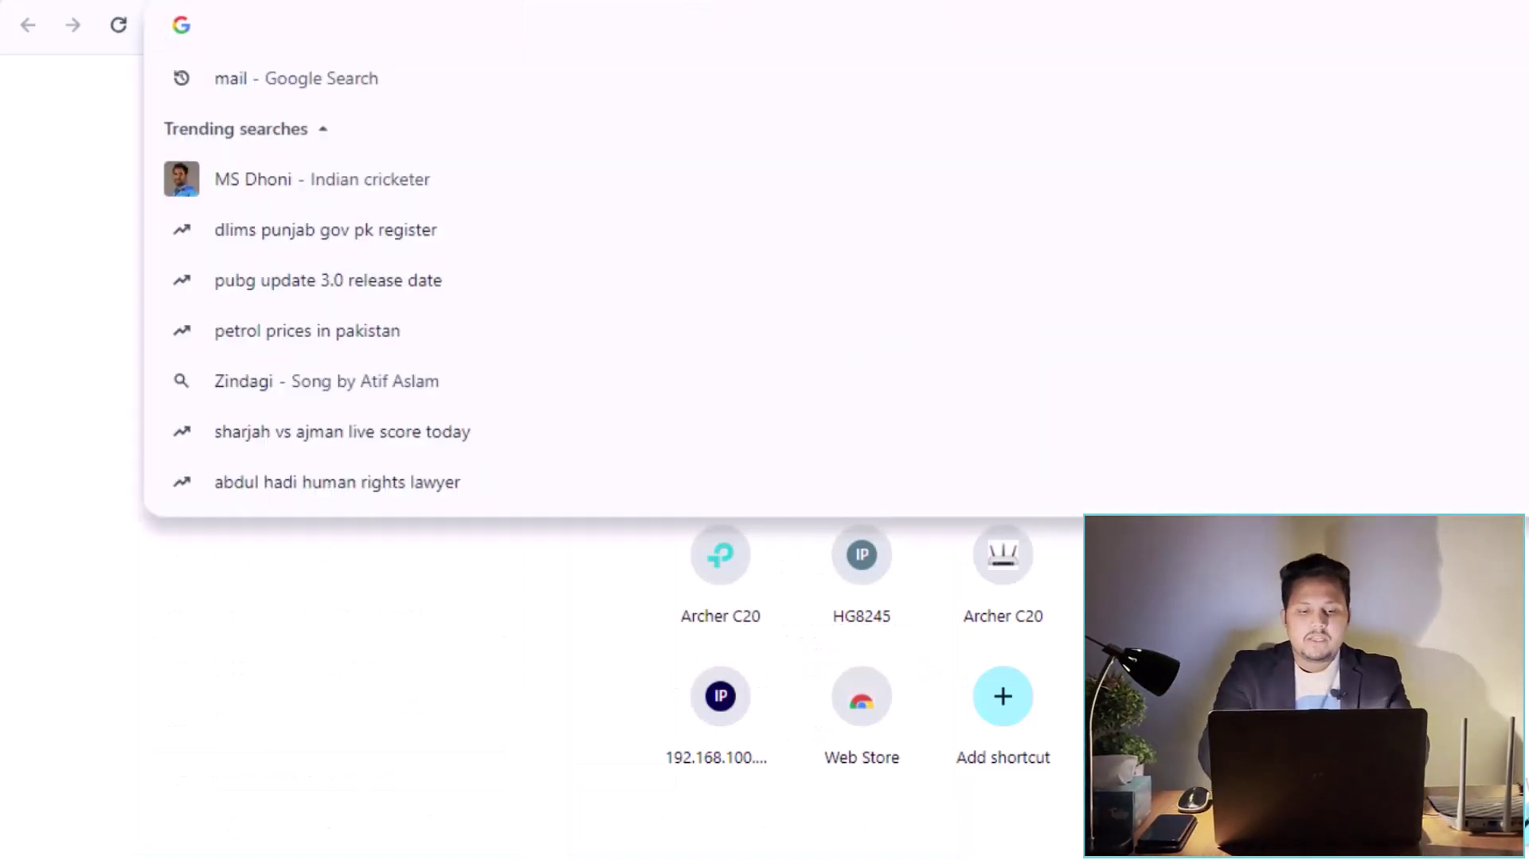
pyautogui.write('1')
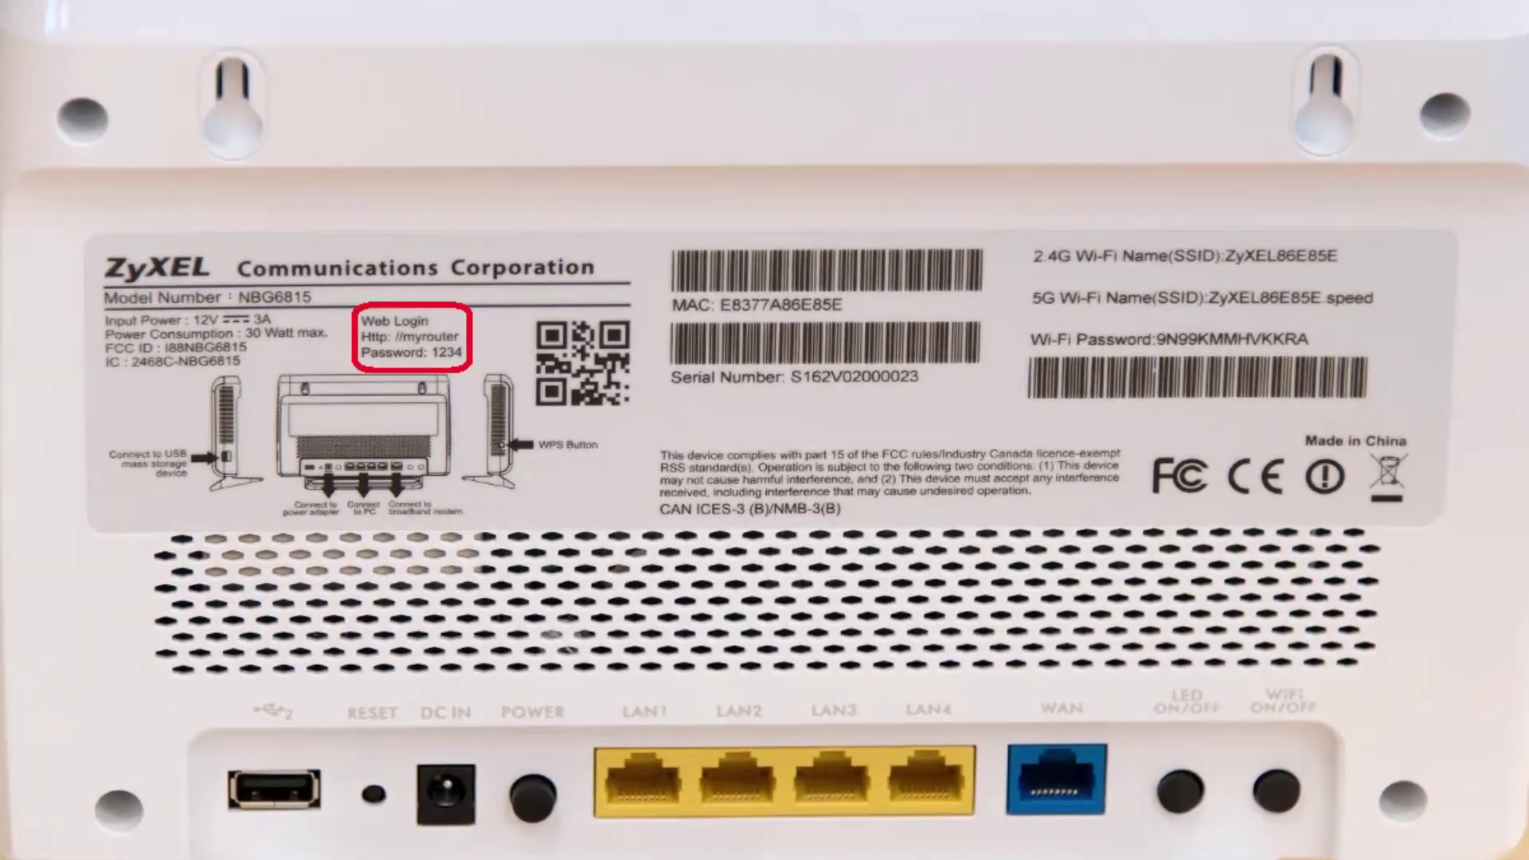
pyautogui.write('1')
pyautogui.write('92.168.0.1')
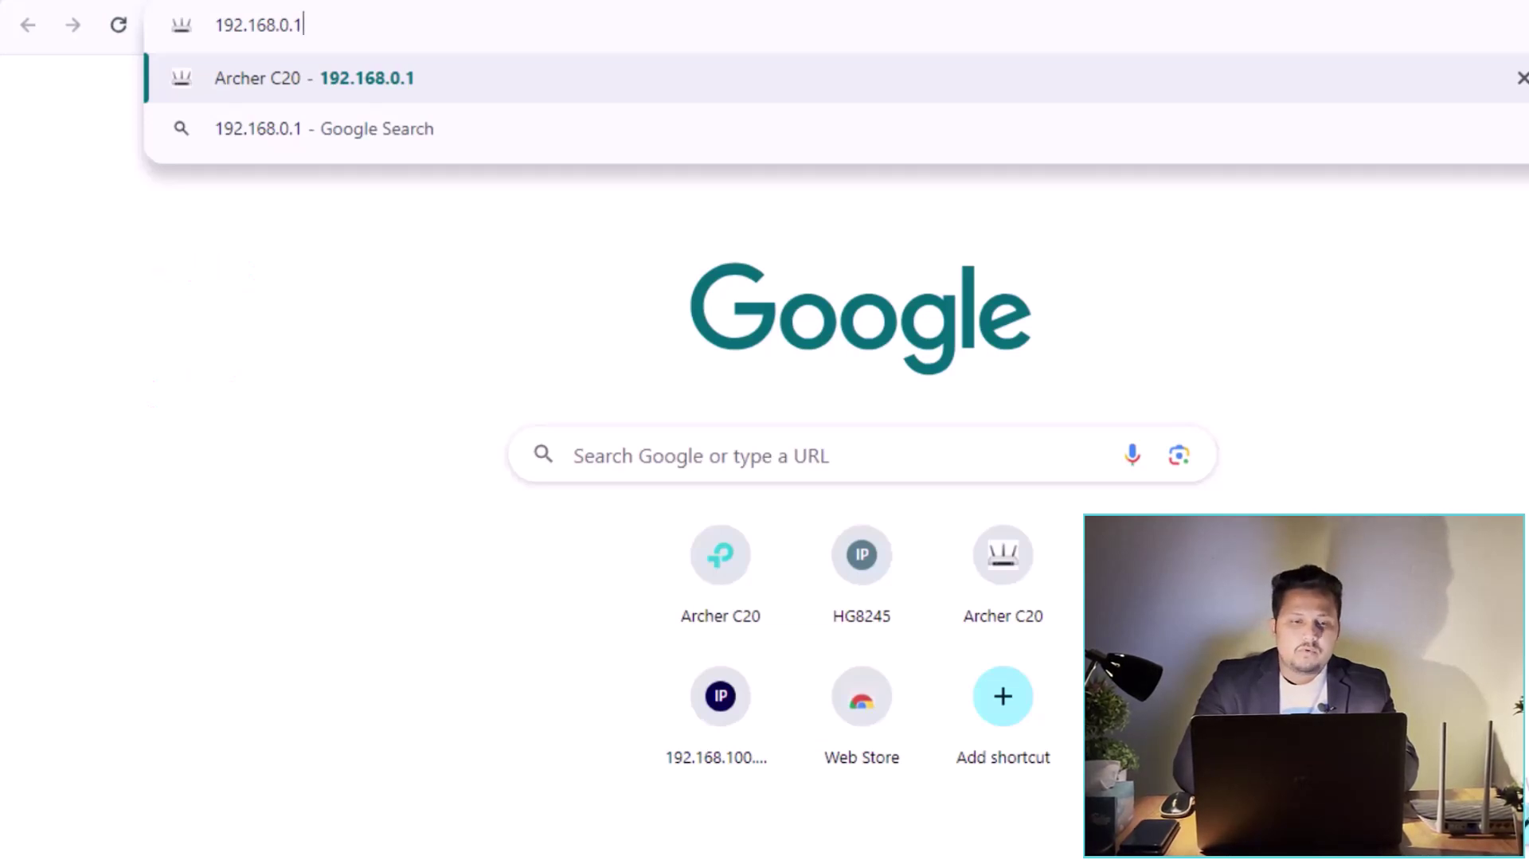
pyautogui.press('Return')
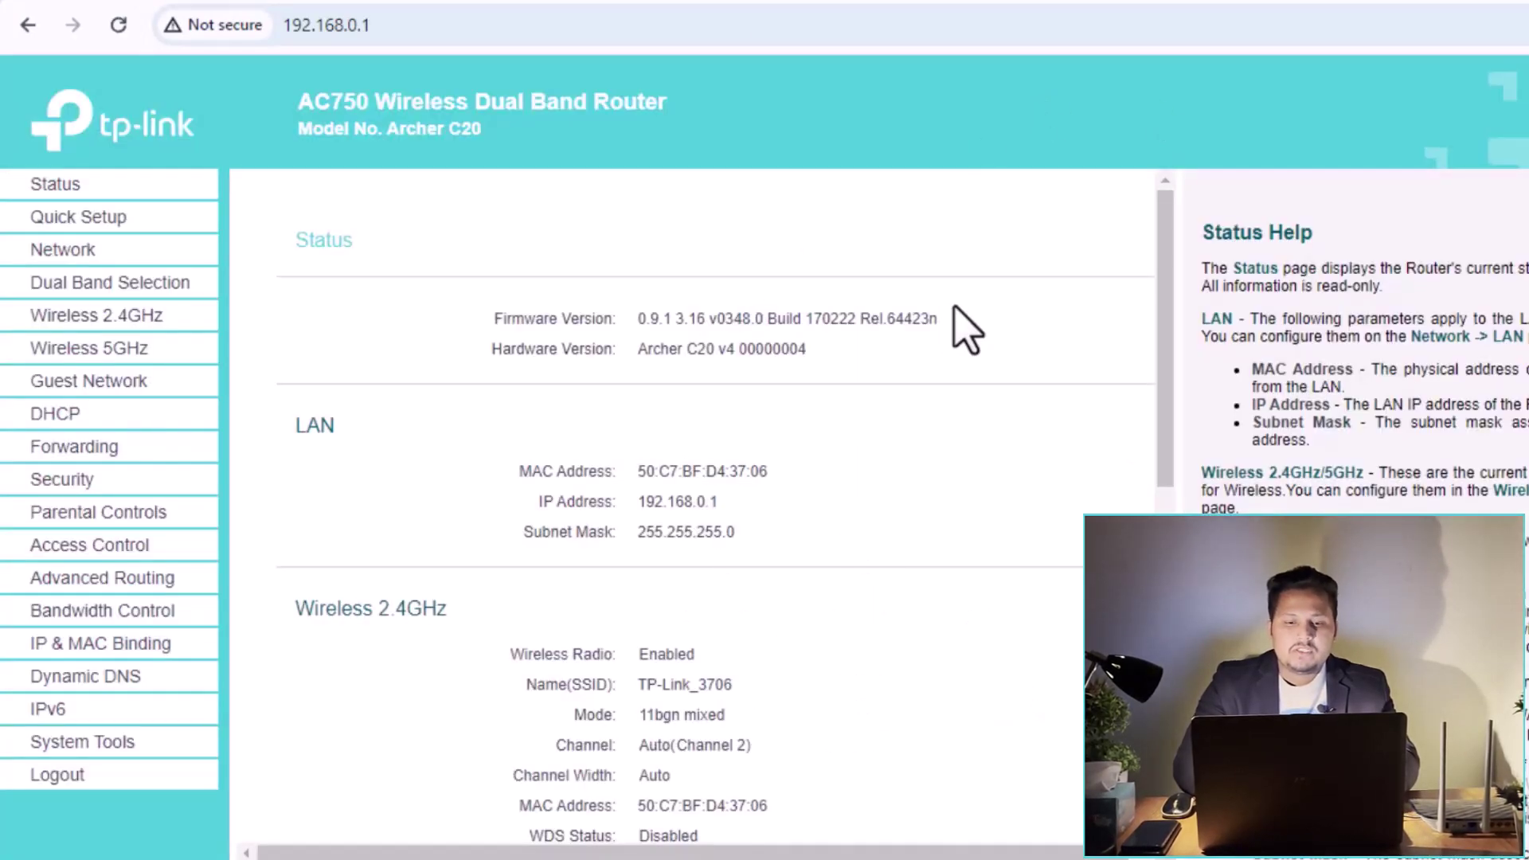
pyautogui.scroll(-1, 581, 462)
pyautogui.scroll(1, 581, 462)
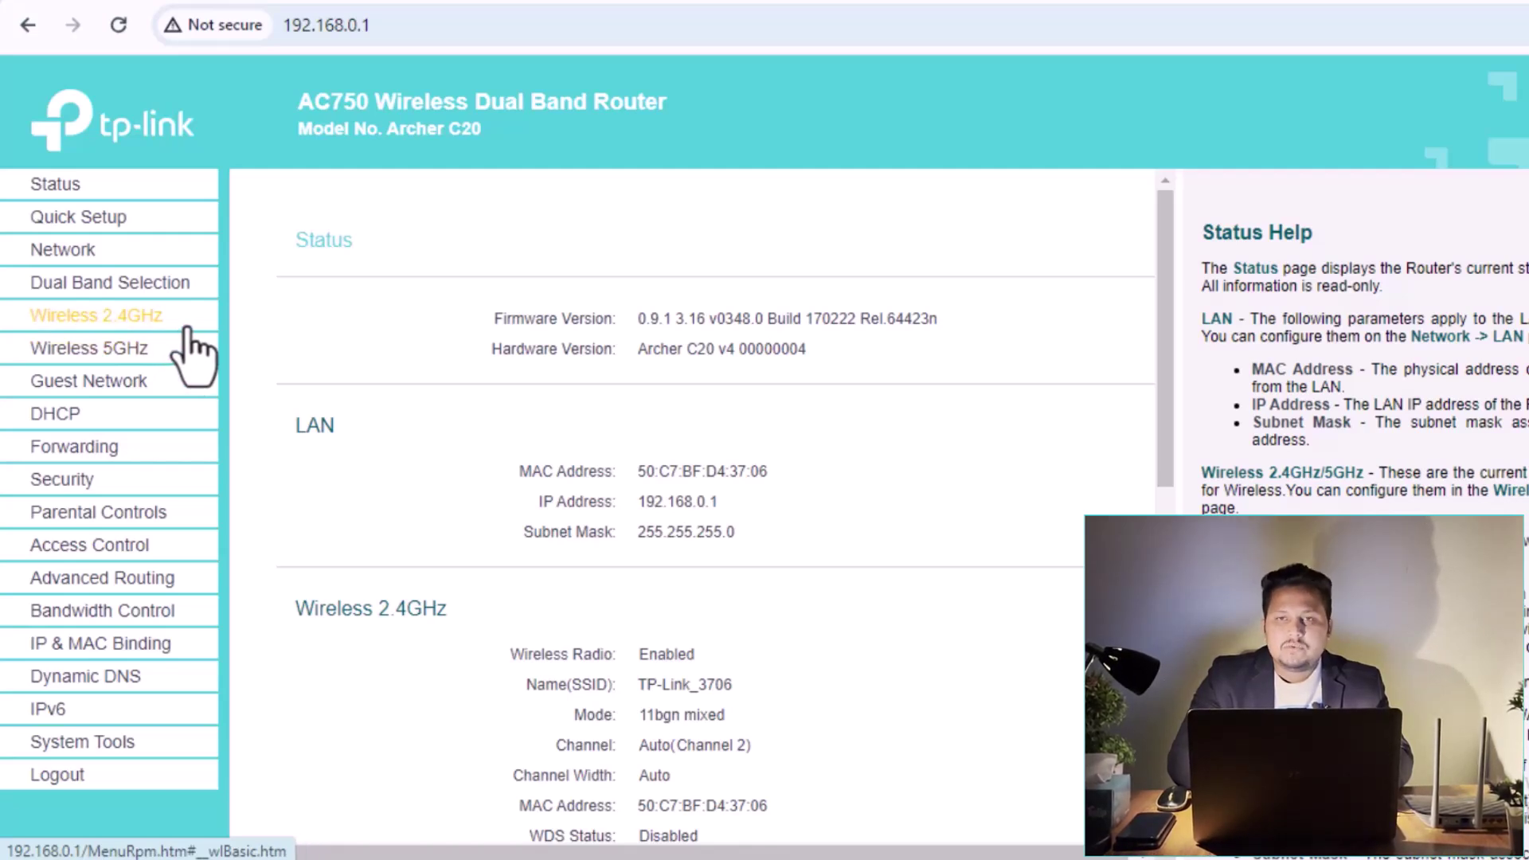
# Review the router's 2.4GHz basic wireless, wireless security and MAC filtering settings
pyautogui.click(136, 319)
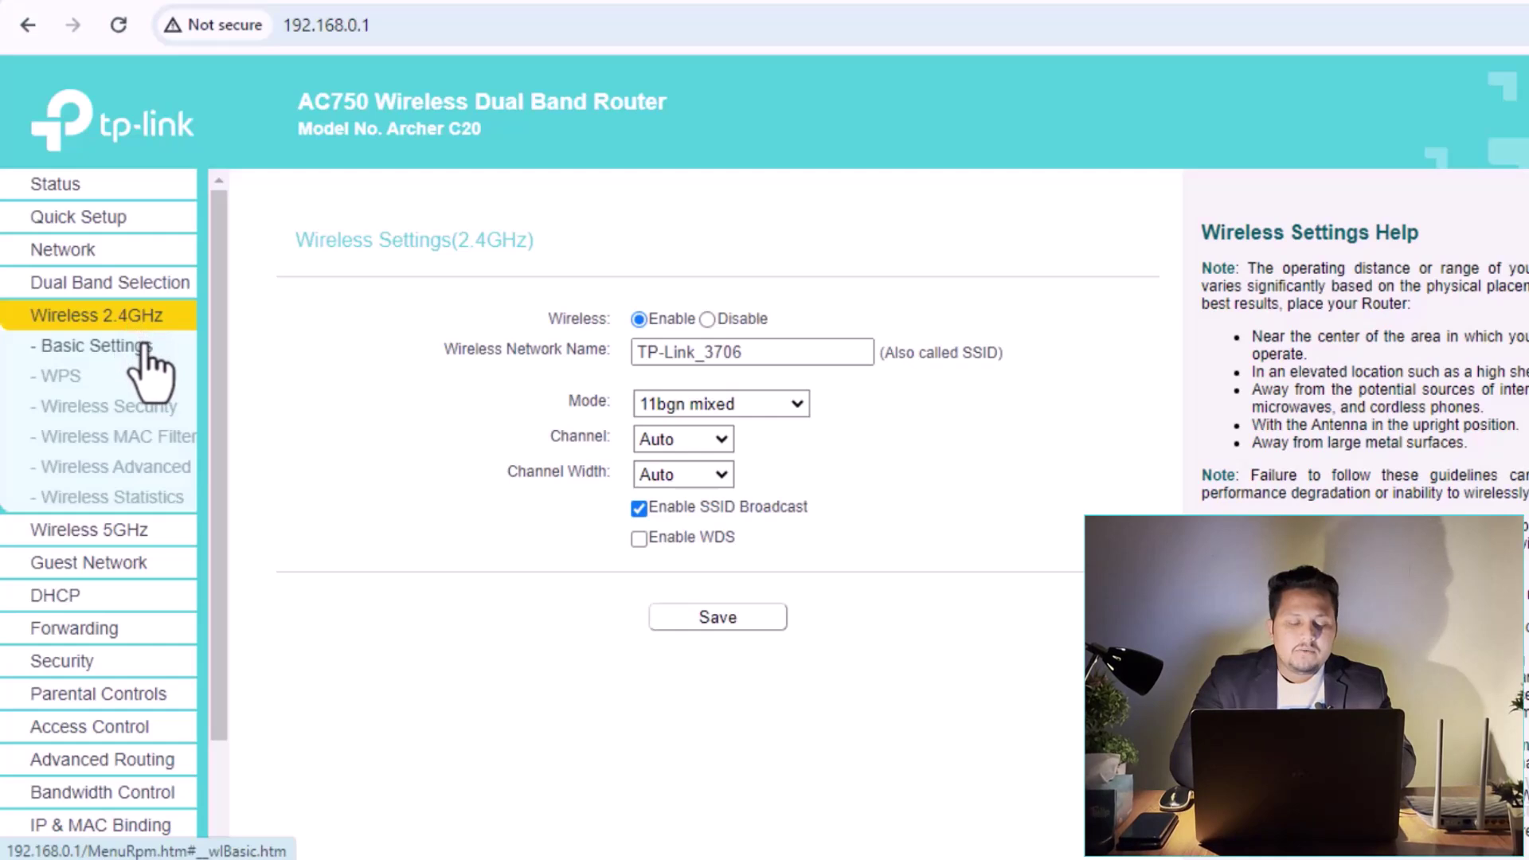
pyautogui.click(114, 417)
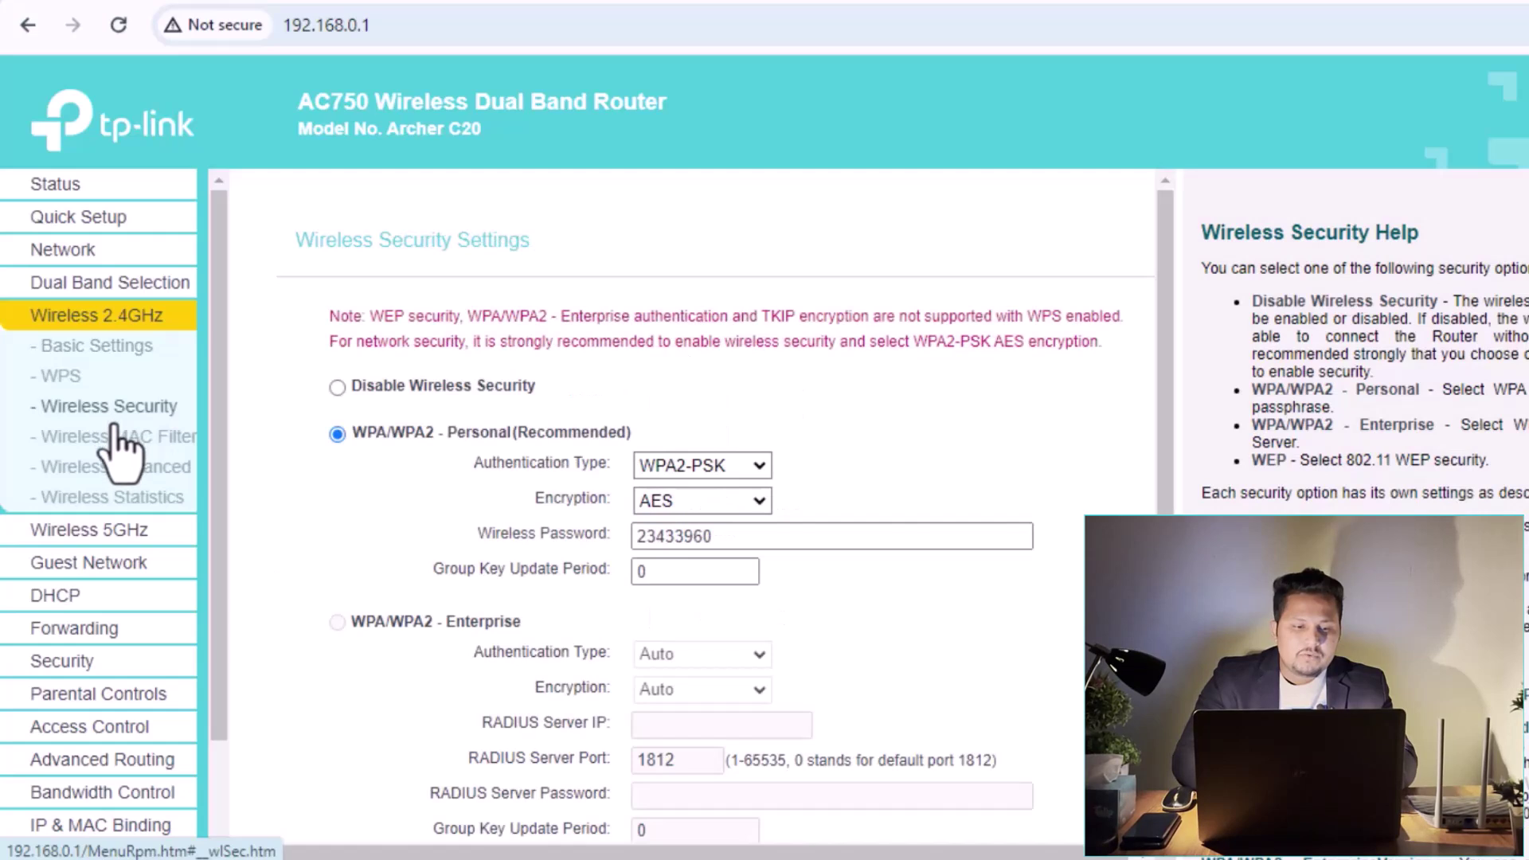
pyautogui.click(96, 444)
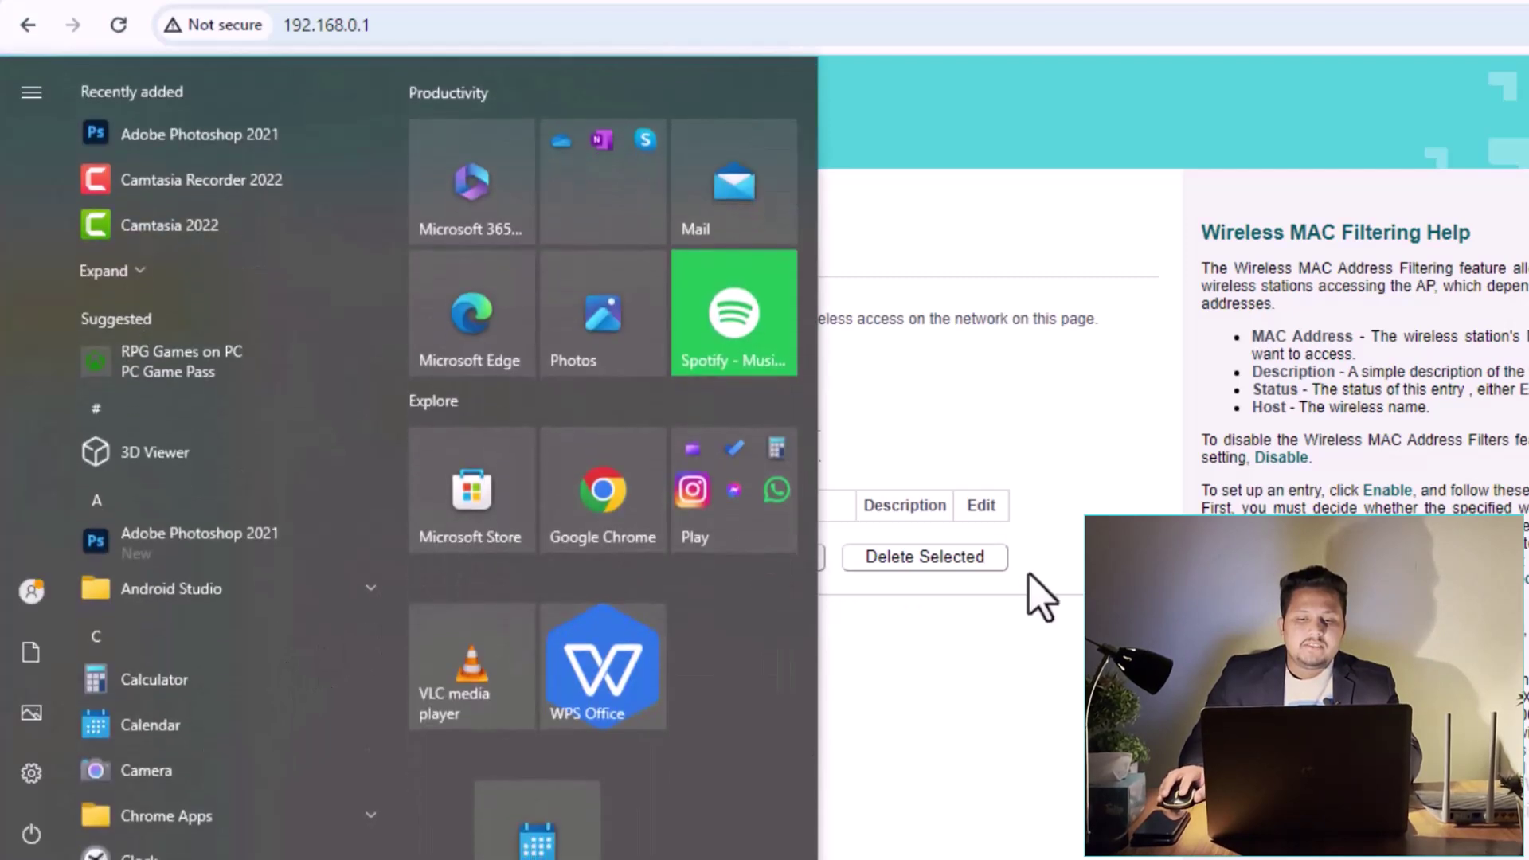
pyautogui.click(1008, 680)
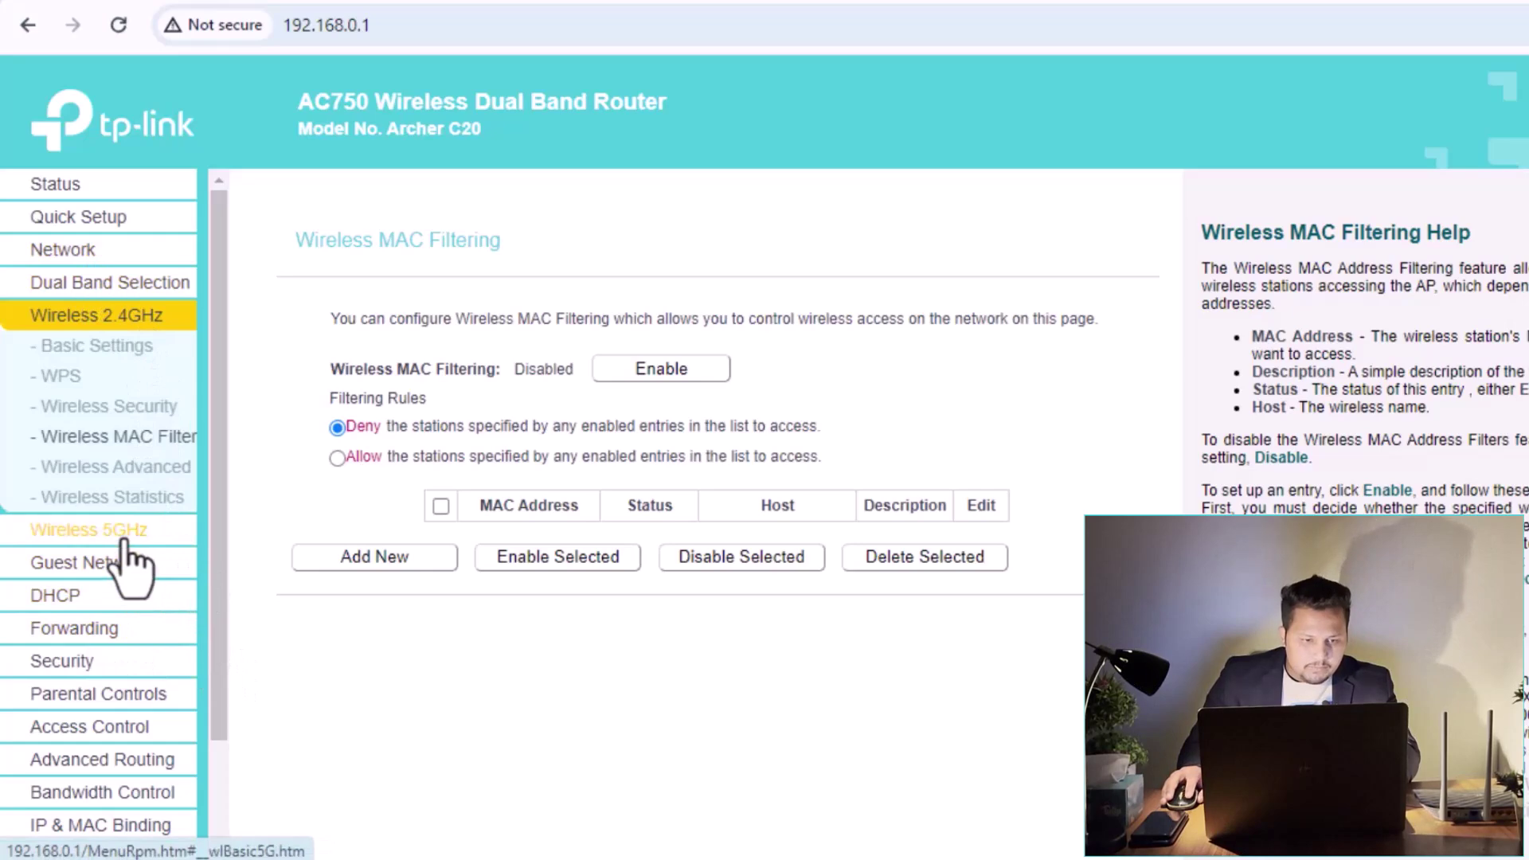
# Copy the MAC address of client DESKTOP-5AOU6PV from the DHCP clients list
pyautogui.click(71, 605)
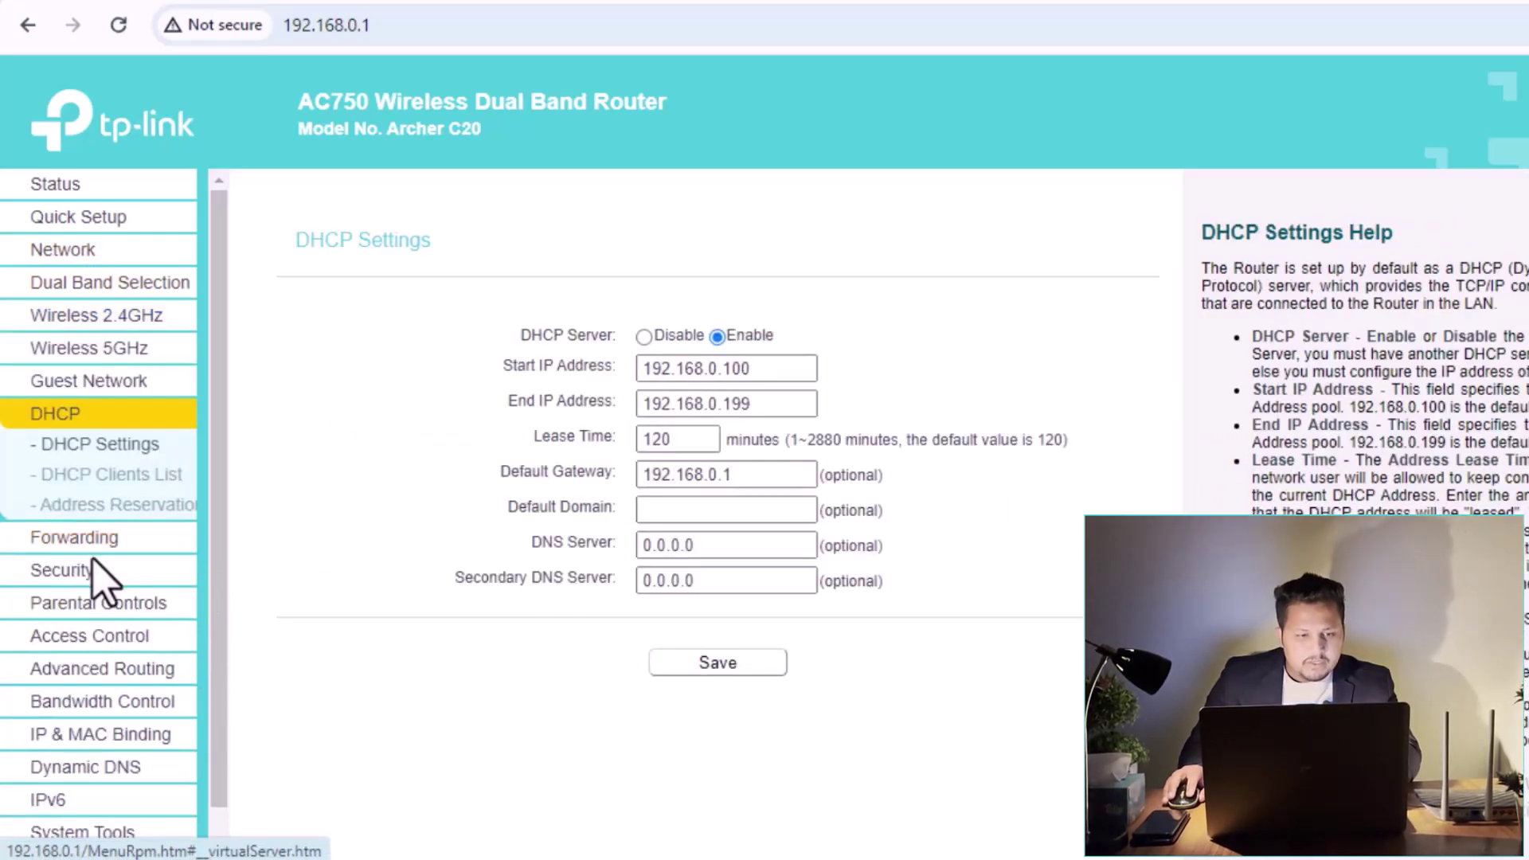
pyautogui.click(127, 476)
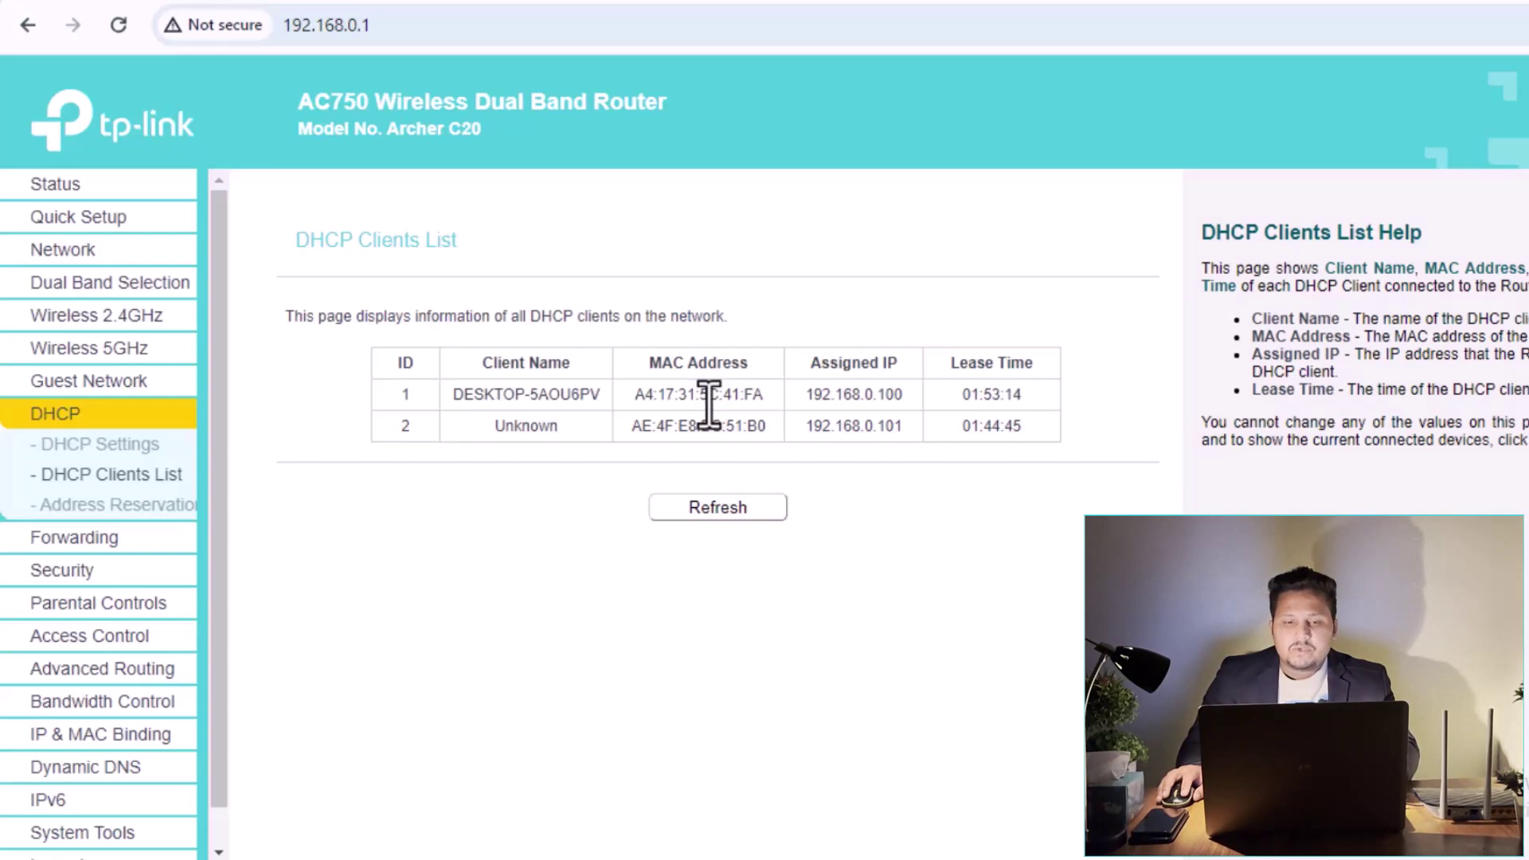
pyautogui.moveTo(634, 394); pyautogui.dragTo(737, 395)
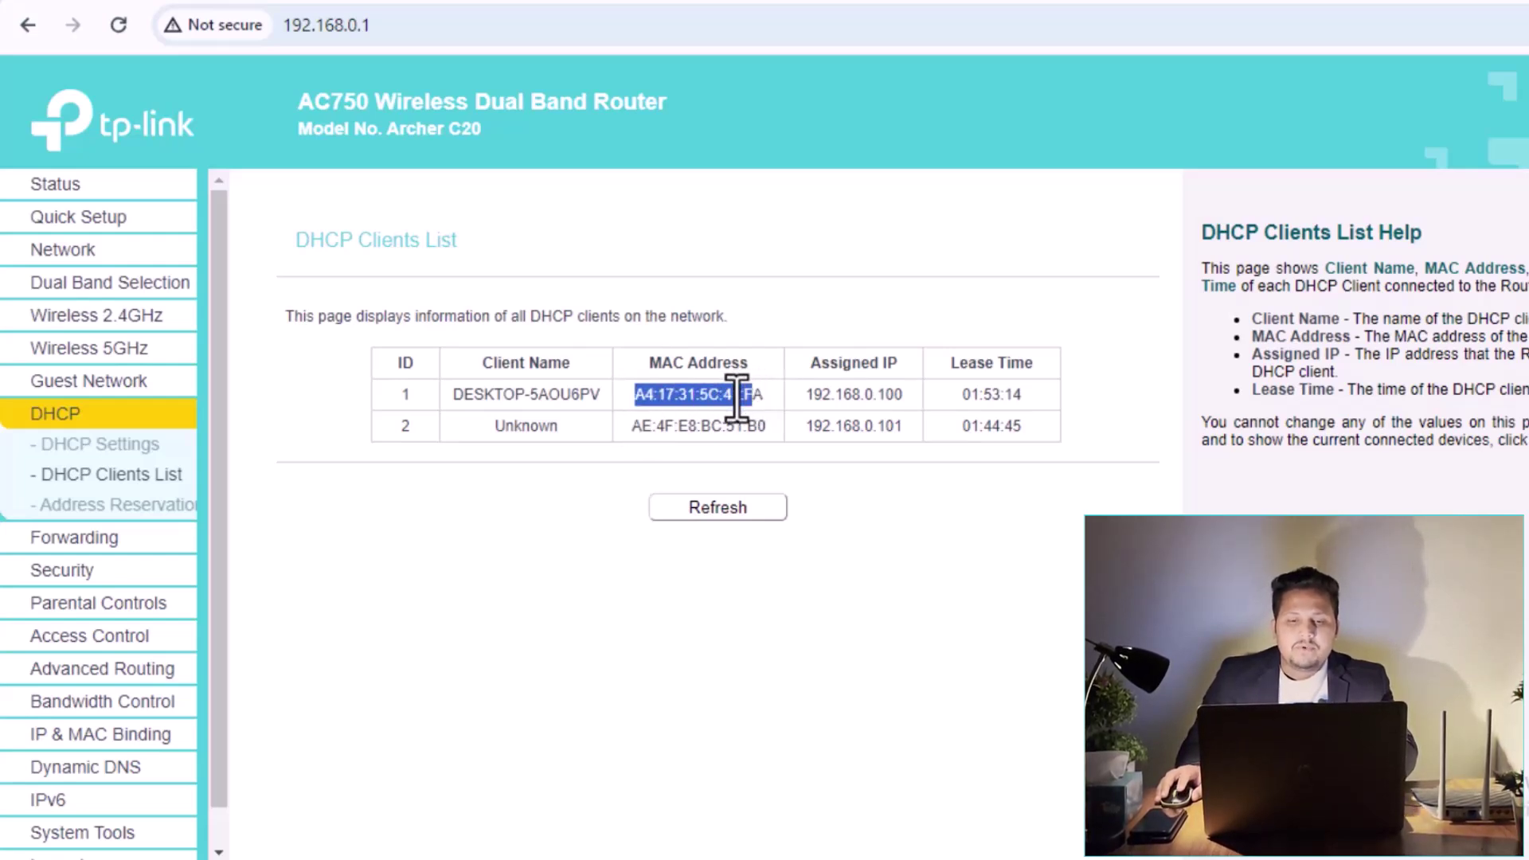
pyautogui.doubleClick(686, 394)
pyautogui.moveTo(635, 395); pyautogui.dragTo(768, 395)
pyautogui.hotkey('ctrl', 'c')
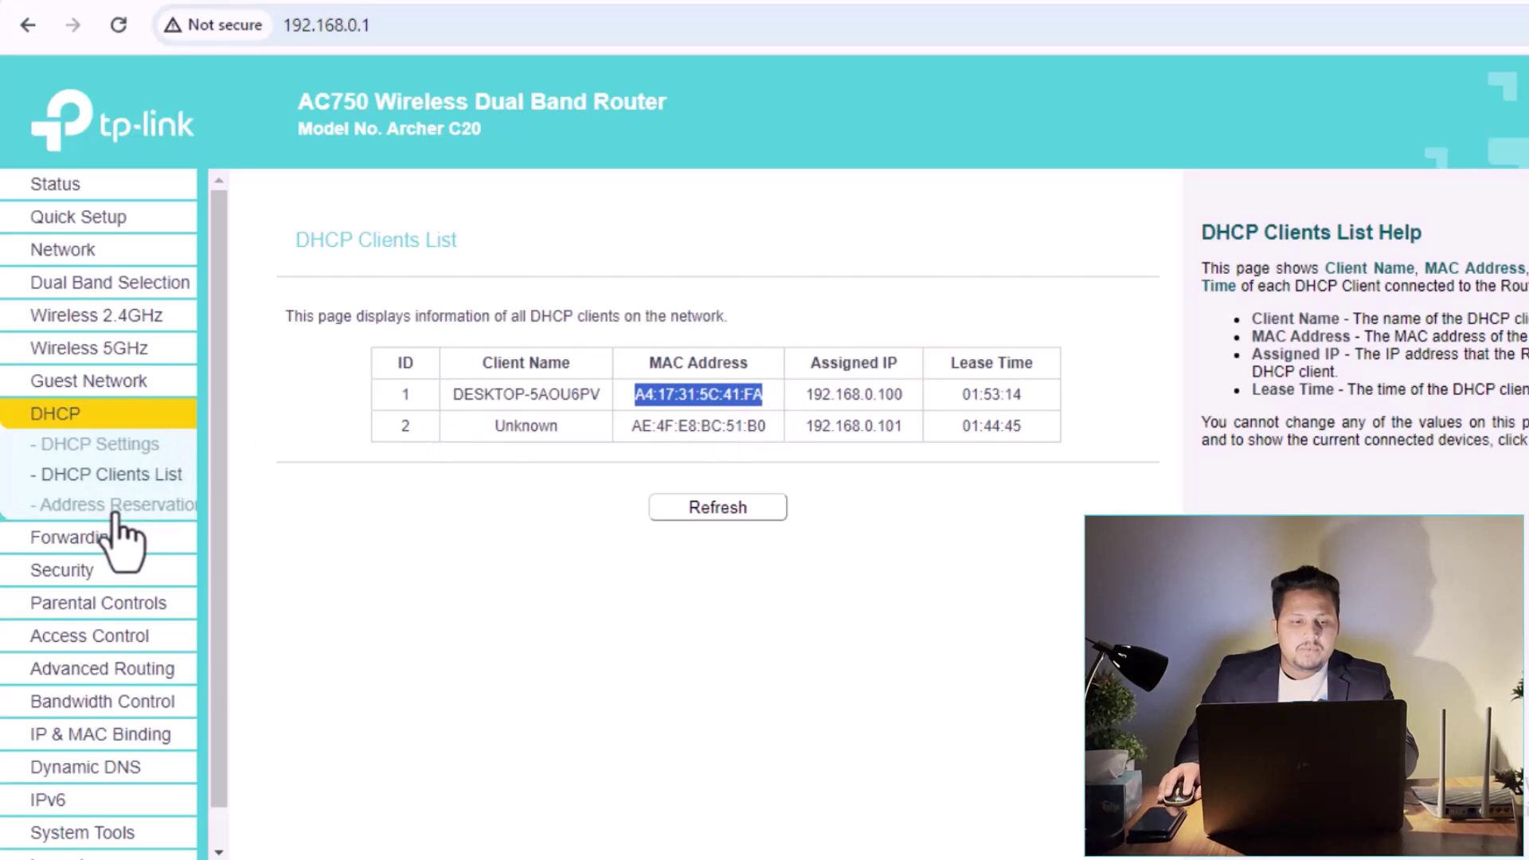
# Start a new 2.4GHz wireless MAC filtering entry and fill in the copied MAC address
pyautogui.click(118, 326)
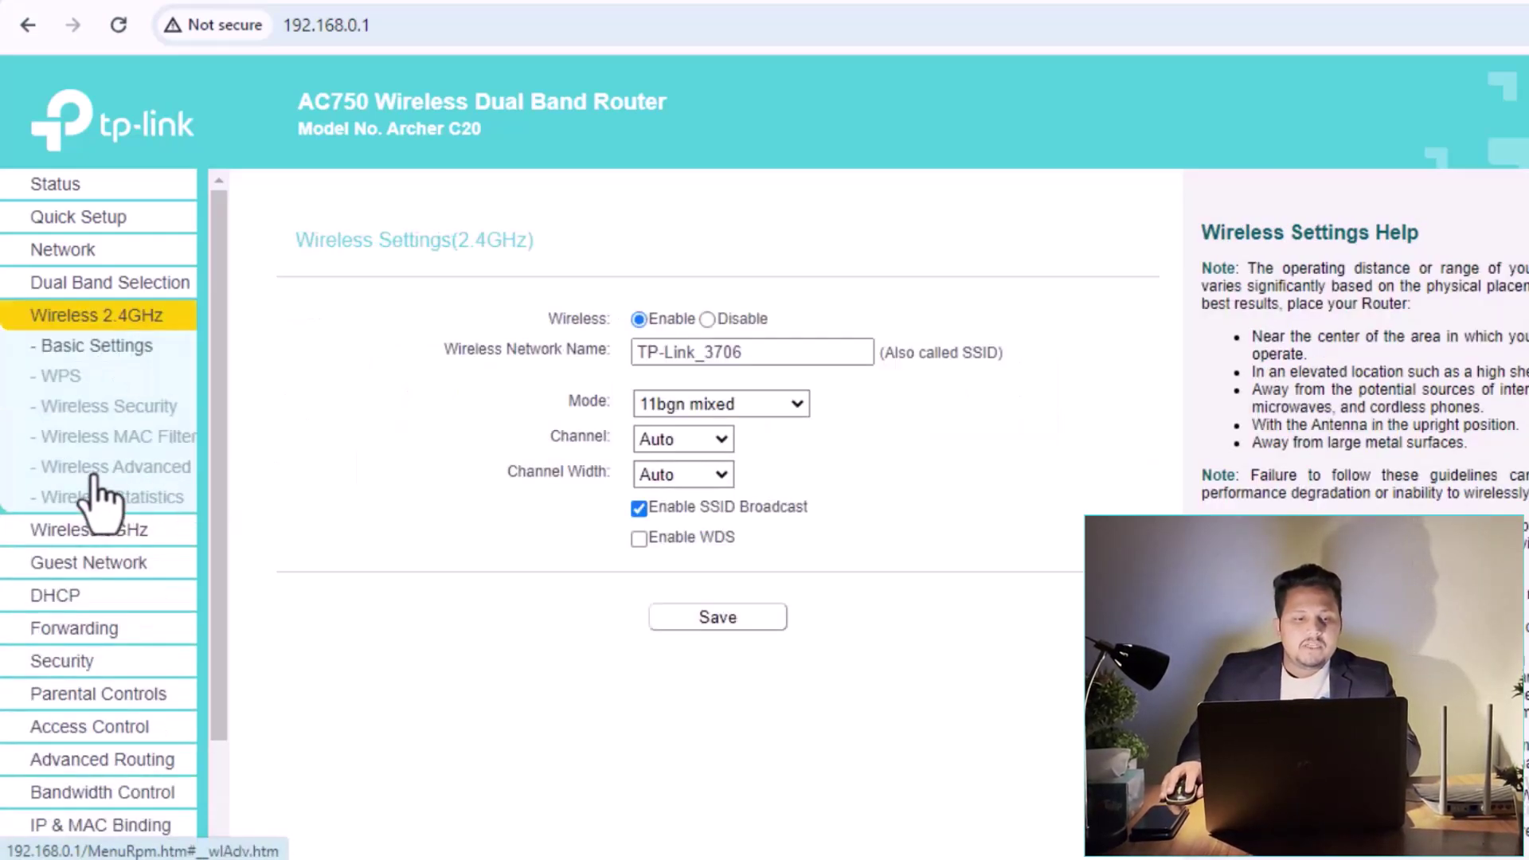
pyautogui.click(124, 443)
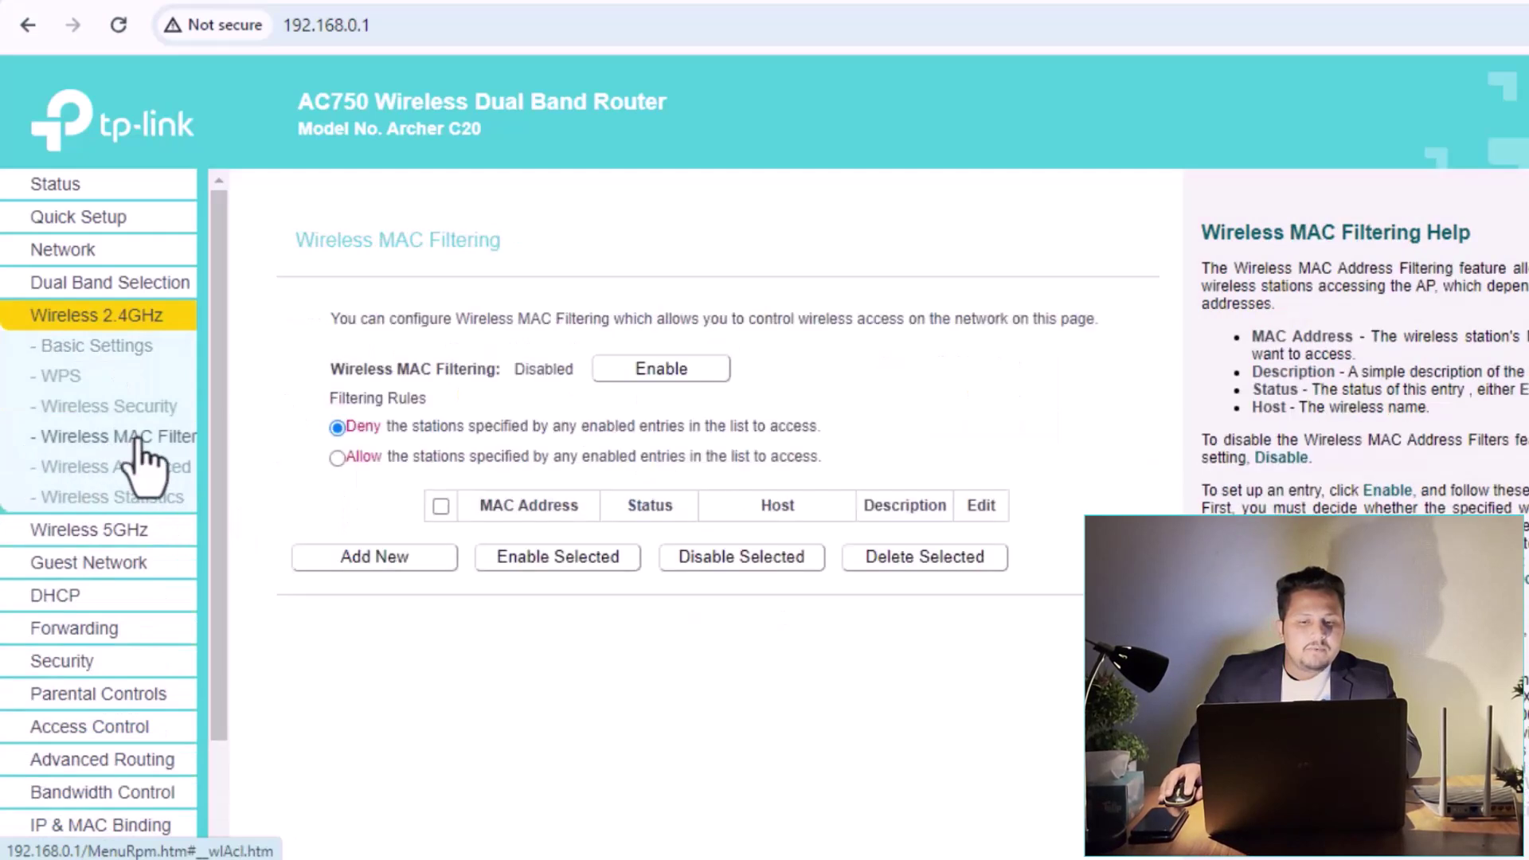
pyautogui.click(422, 558)
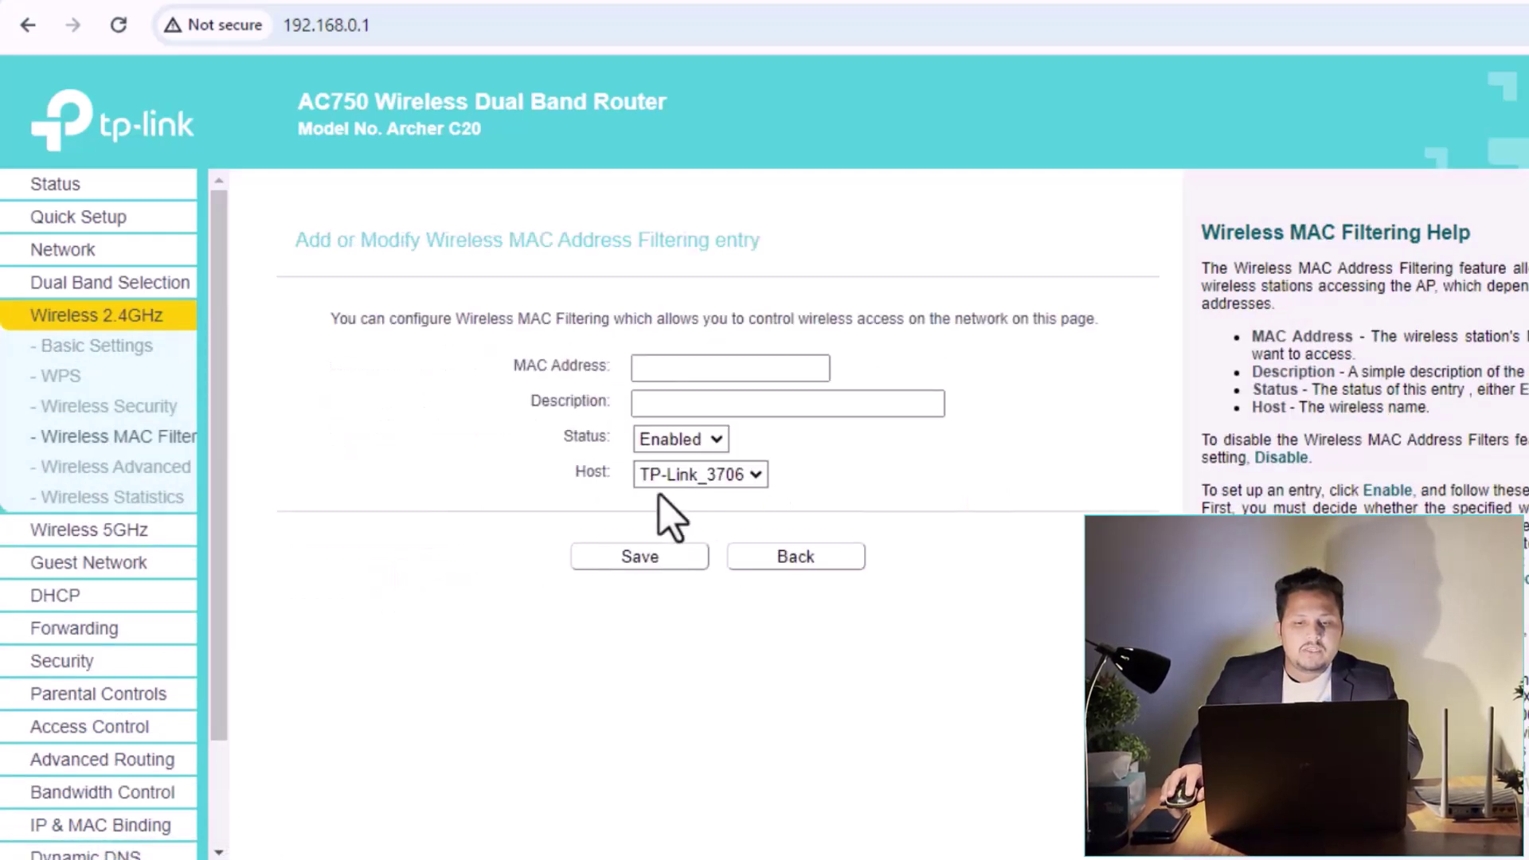
pyautogui.click(672, 368)
pyautogui.hotkey('ctrl', 'v')
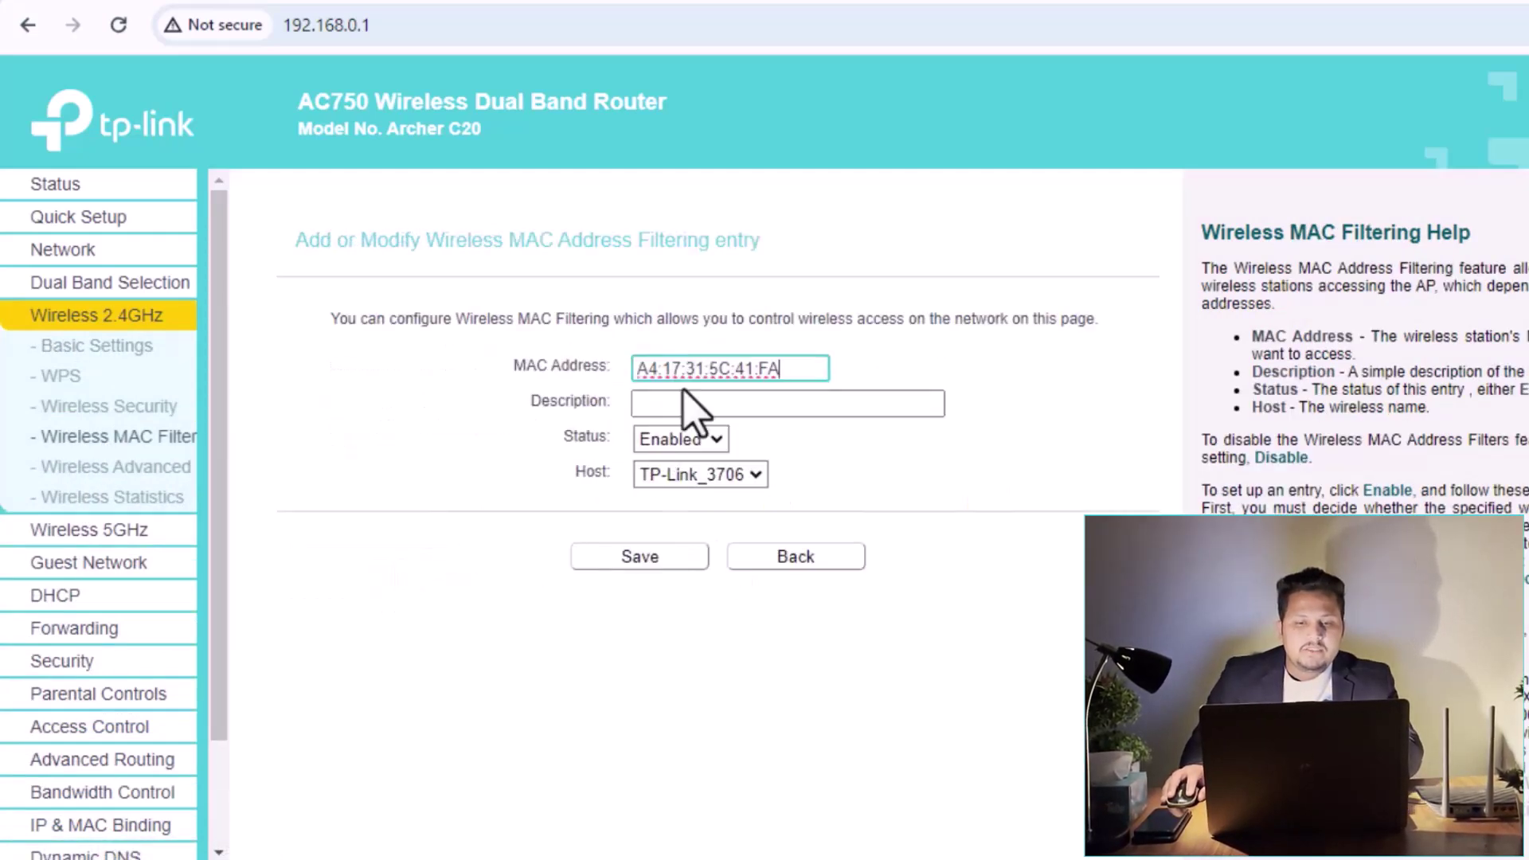
# Describe the MAC filtering entry as My-Laptop and save it
pyautogui.click(721, 402)
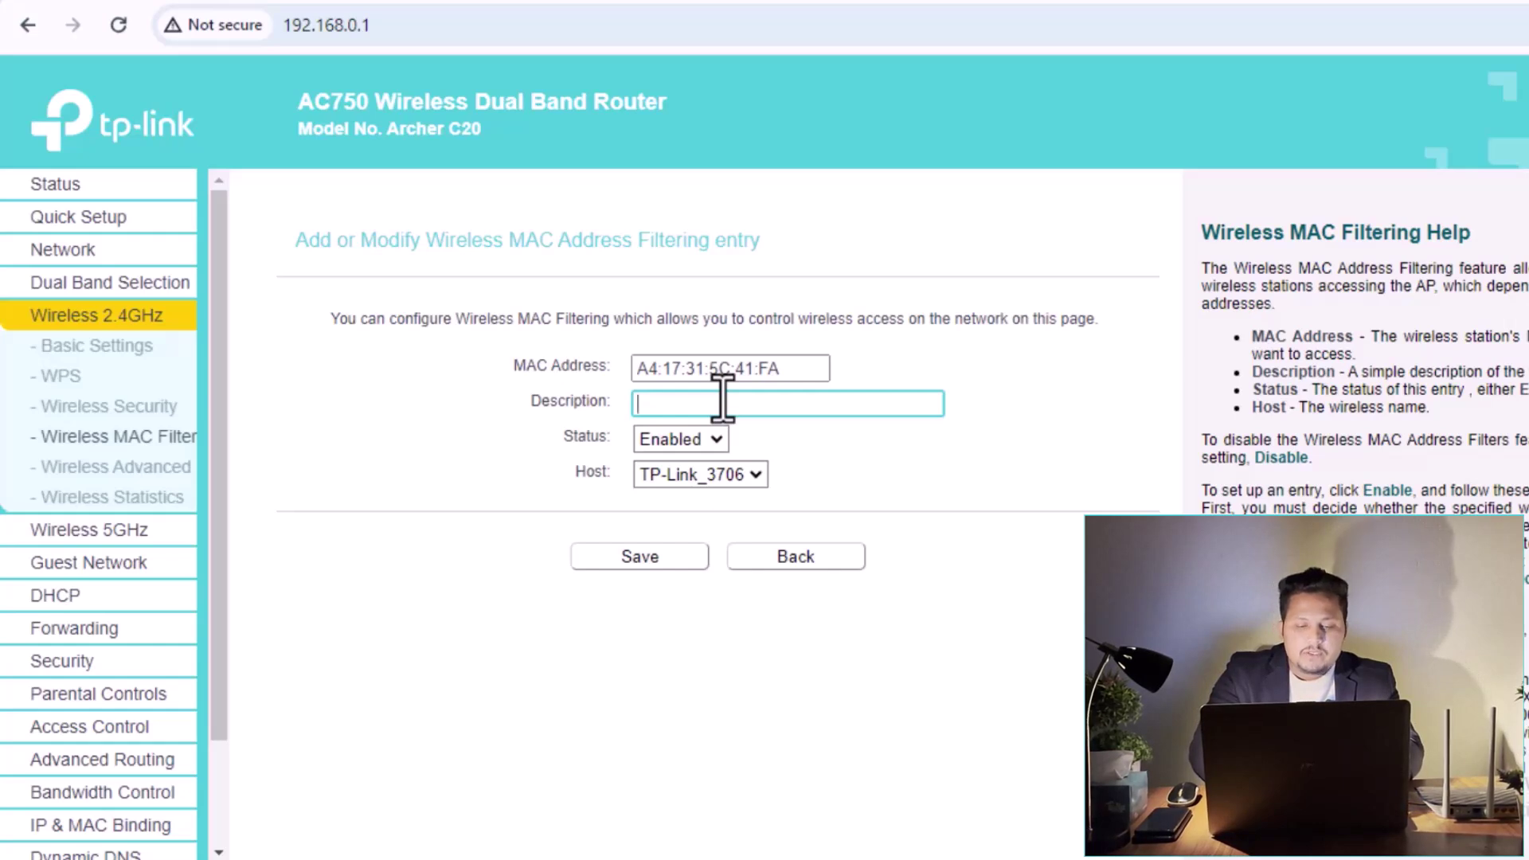
pyautogui.write('M')
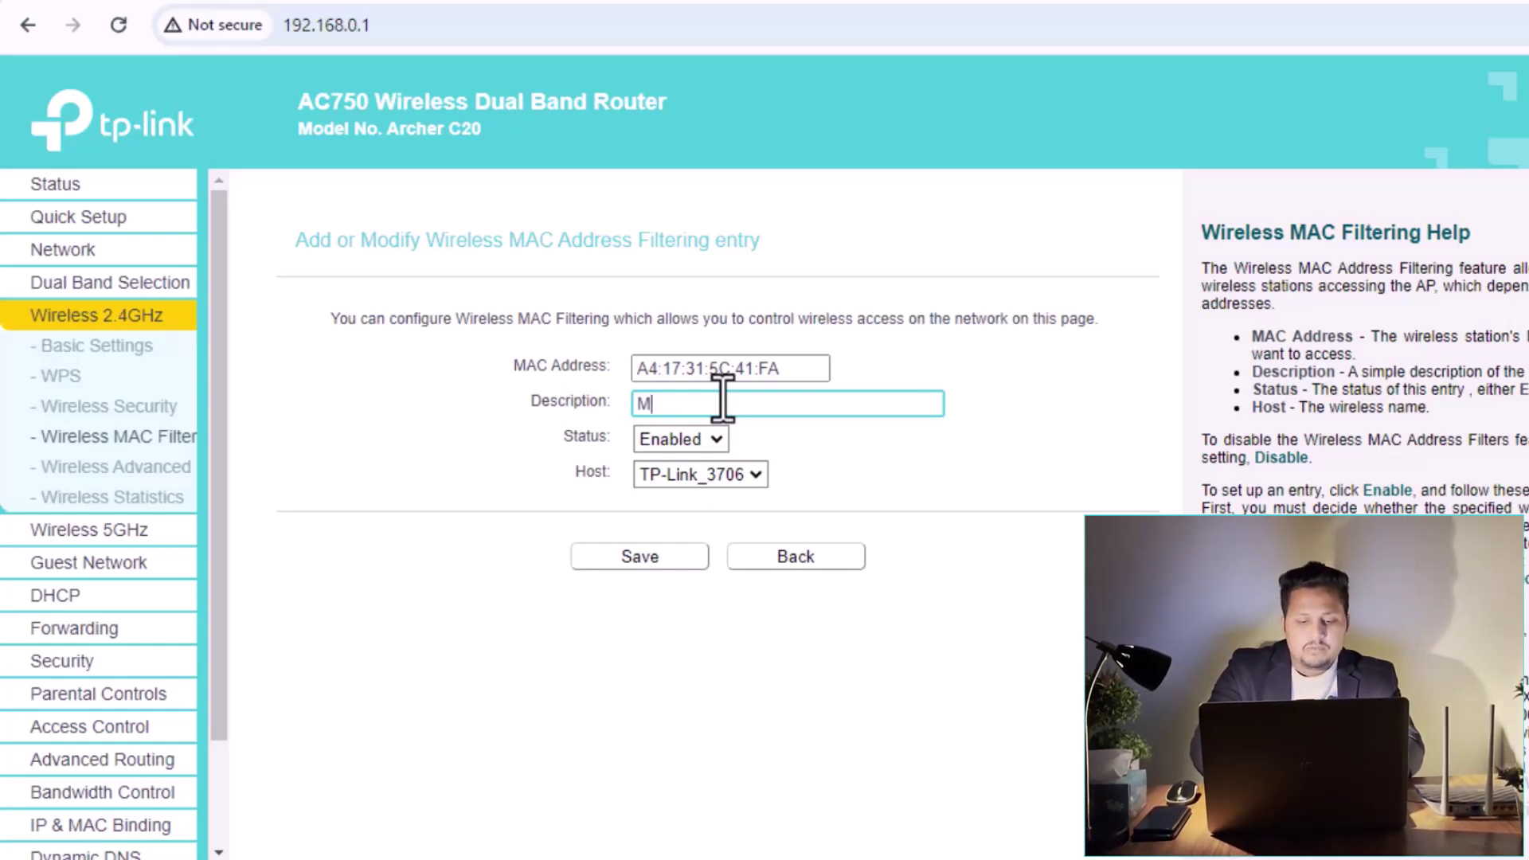
pyautogui.write('y La')
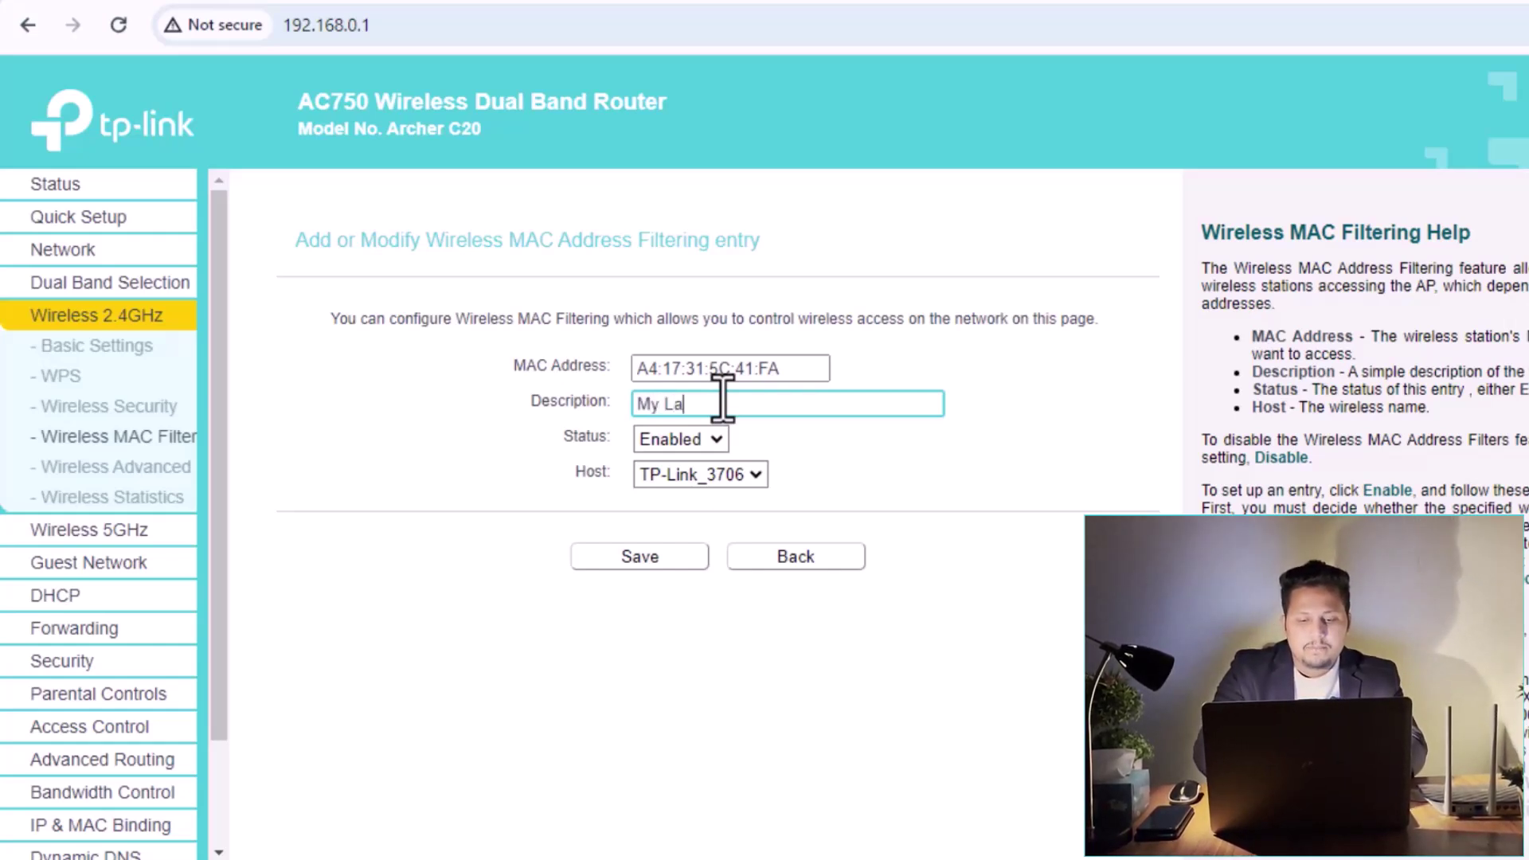
pyautogui.write('ptop')
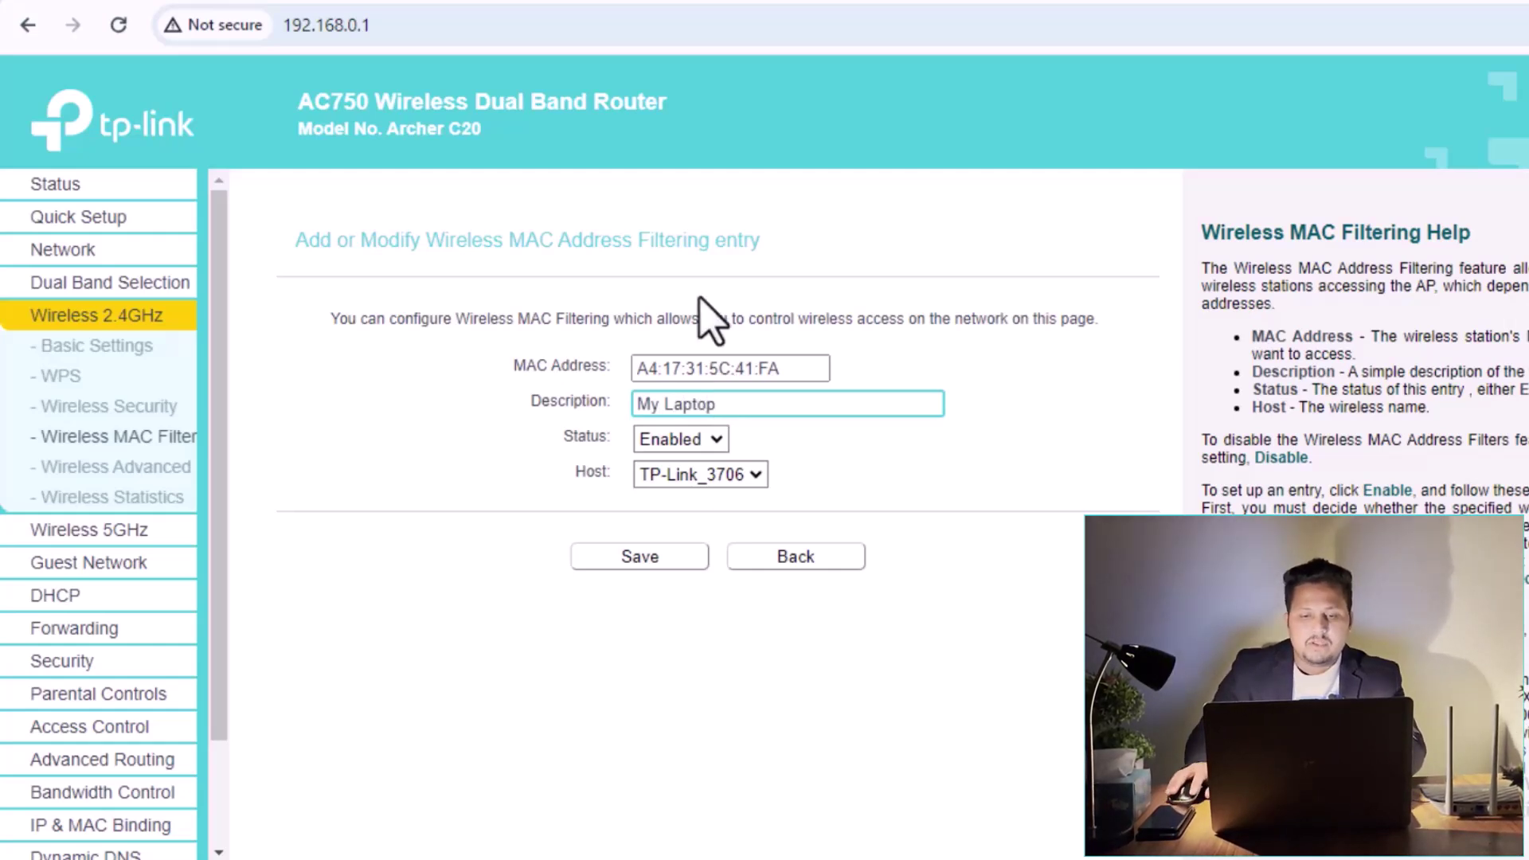
pyautogui.click(666, 403)
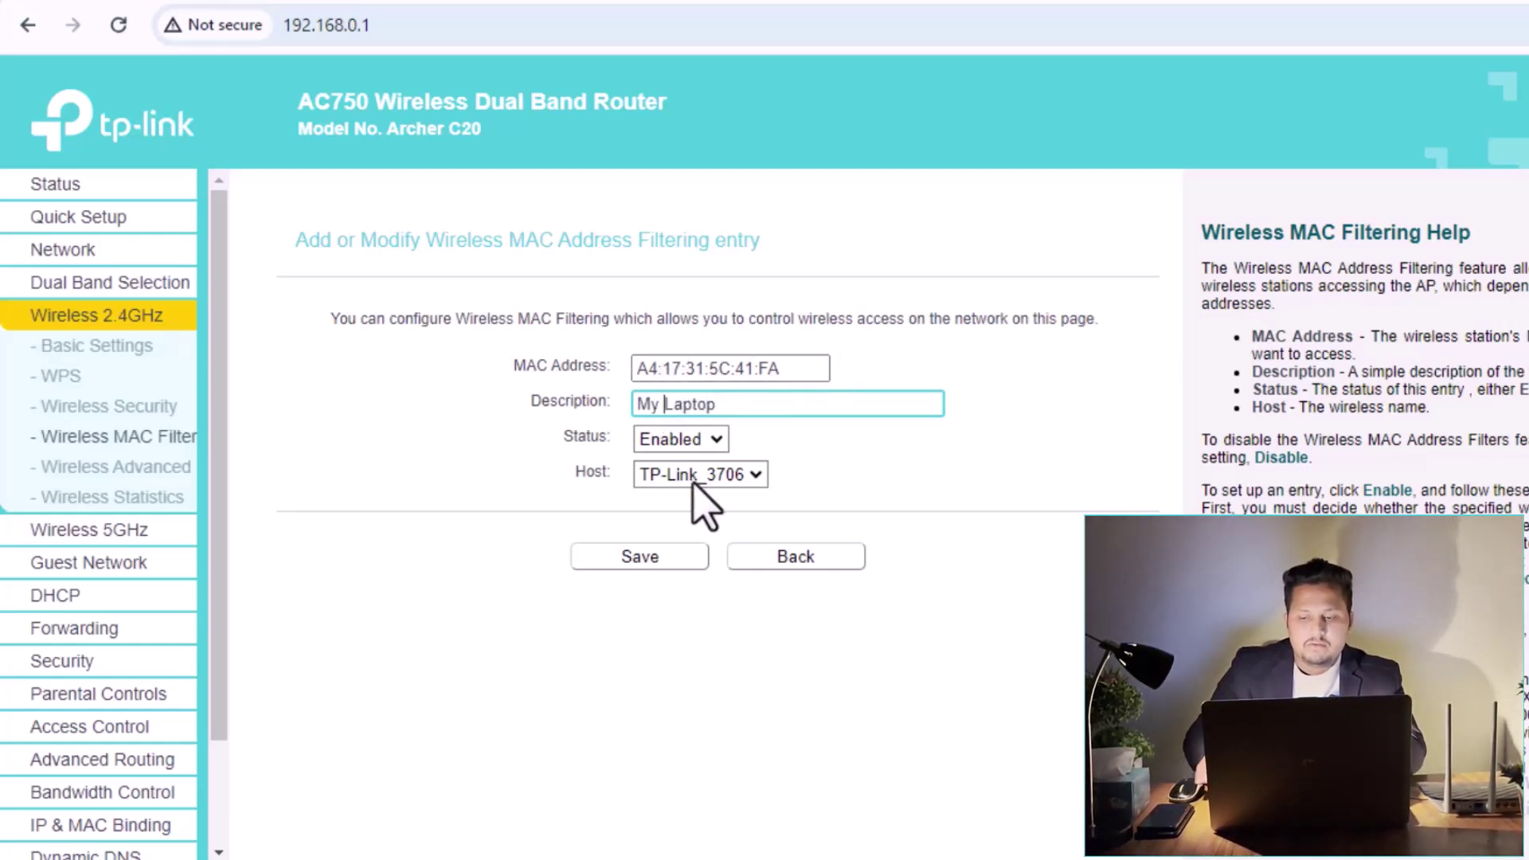
pyautogui.press('BackSpace')
pyautogui.write('-')
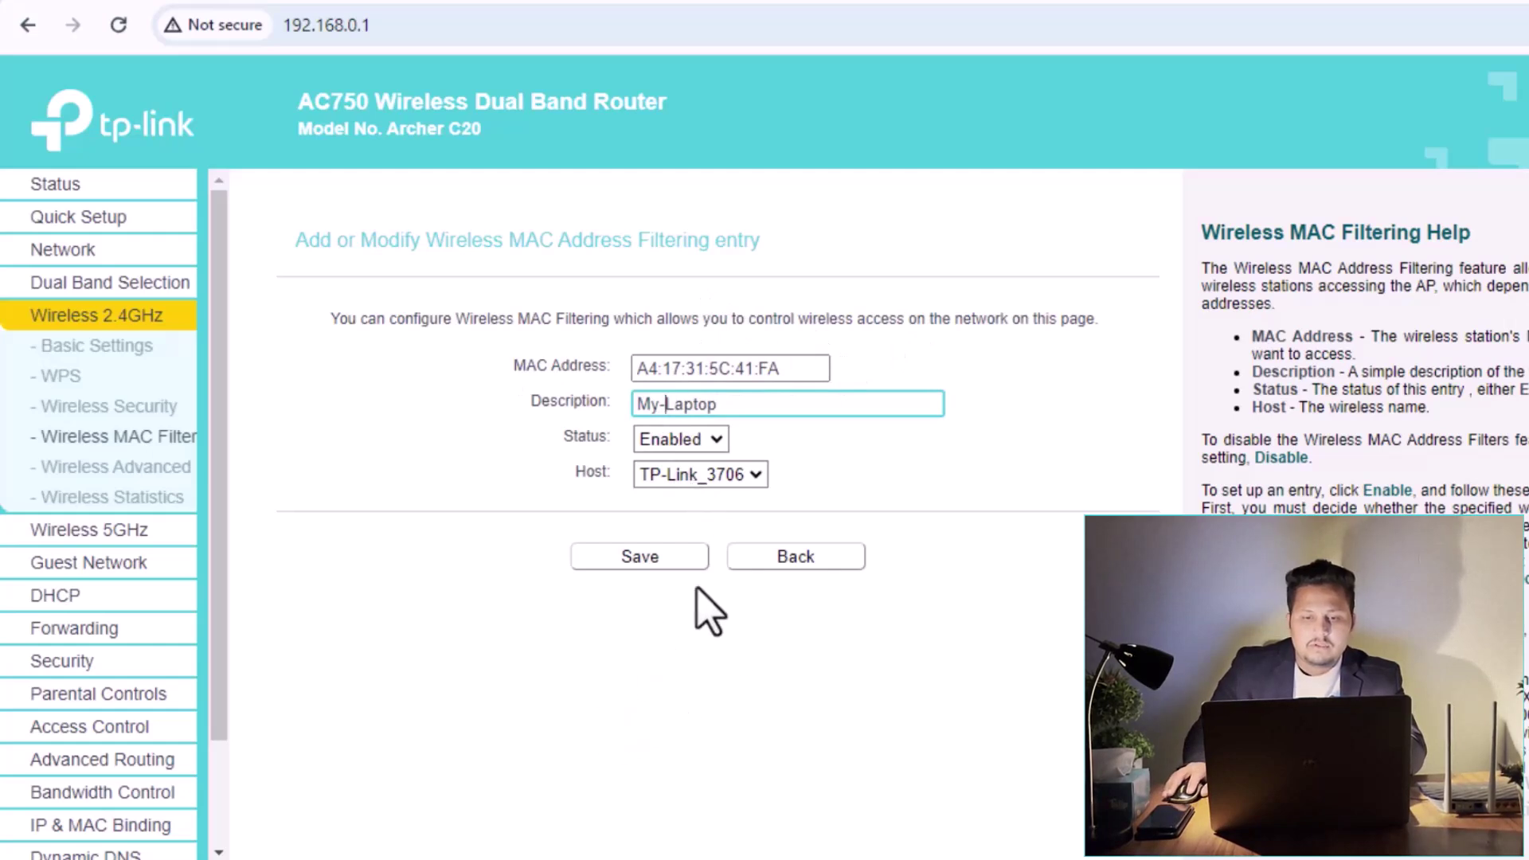
pyautogui.click(647, 559)
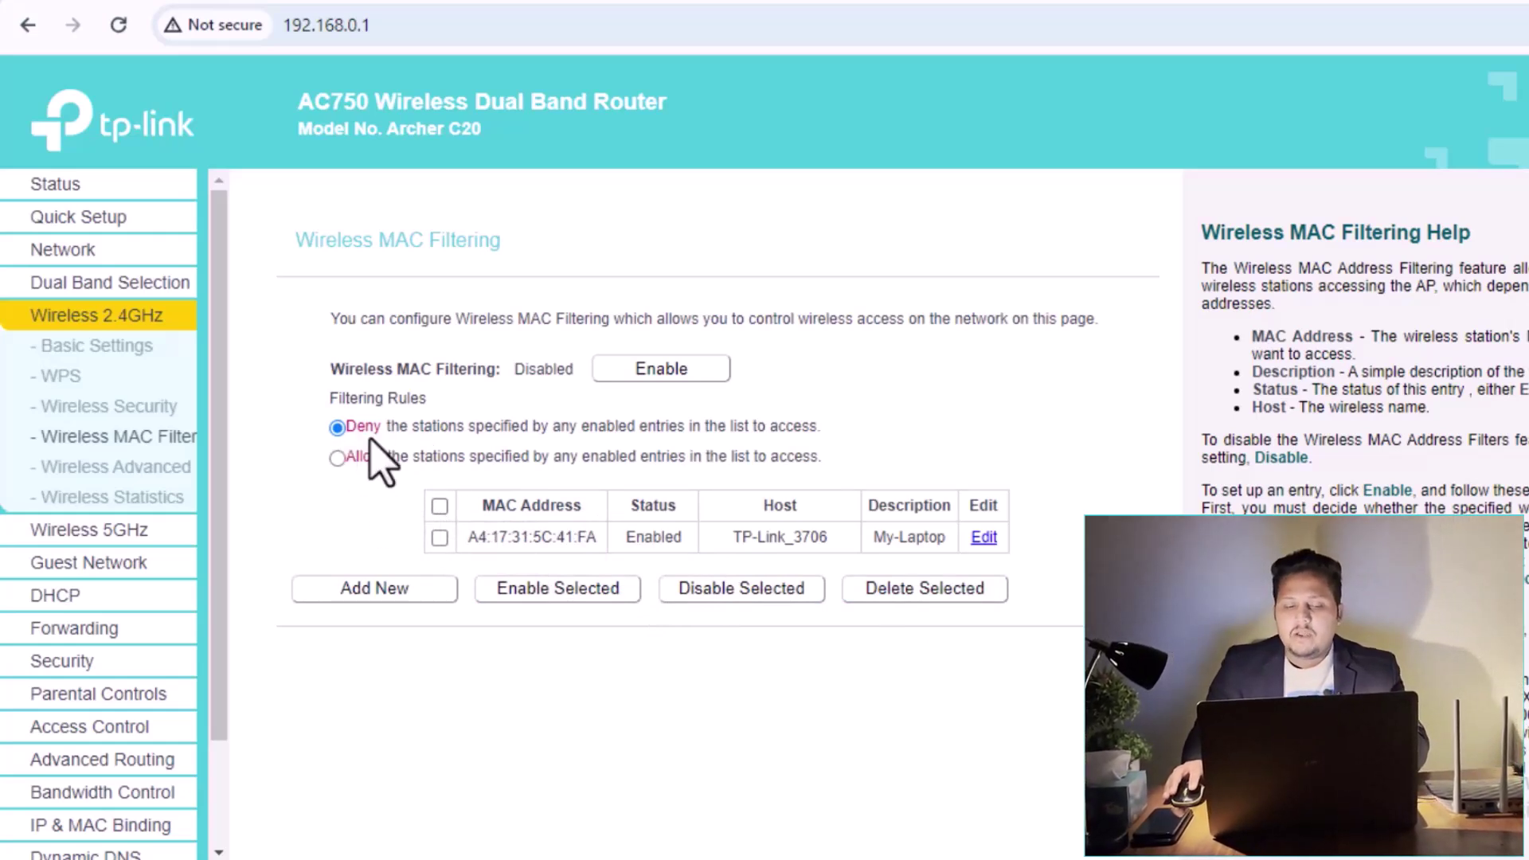
# Set the filtering rule to allow the stations in the list and enable wireless MAC filtering
pyautogui.click(337, 457)
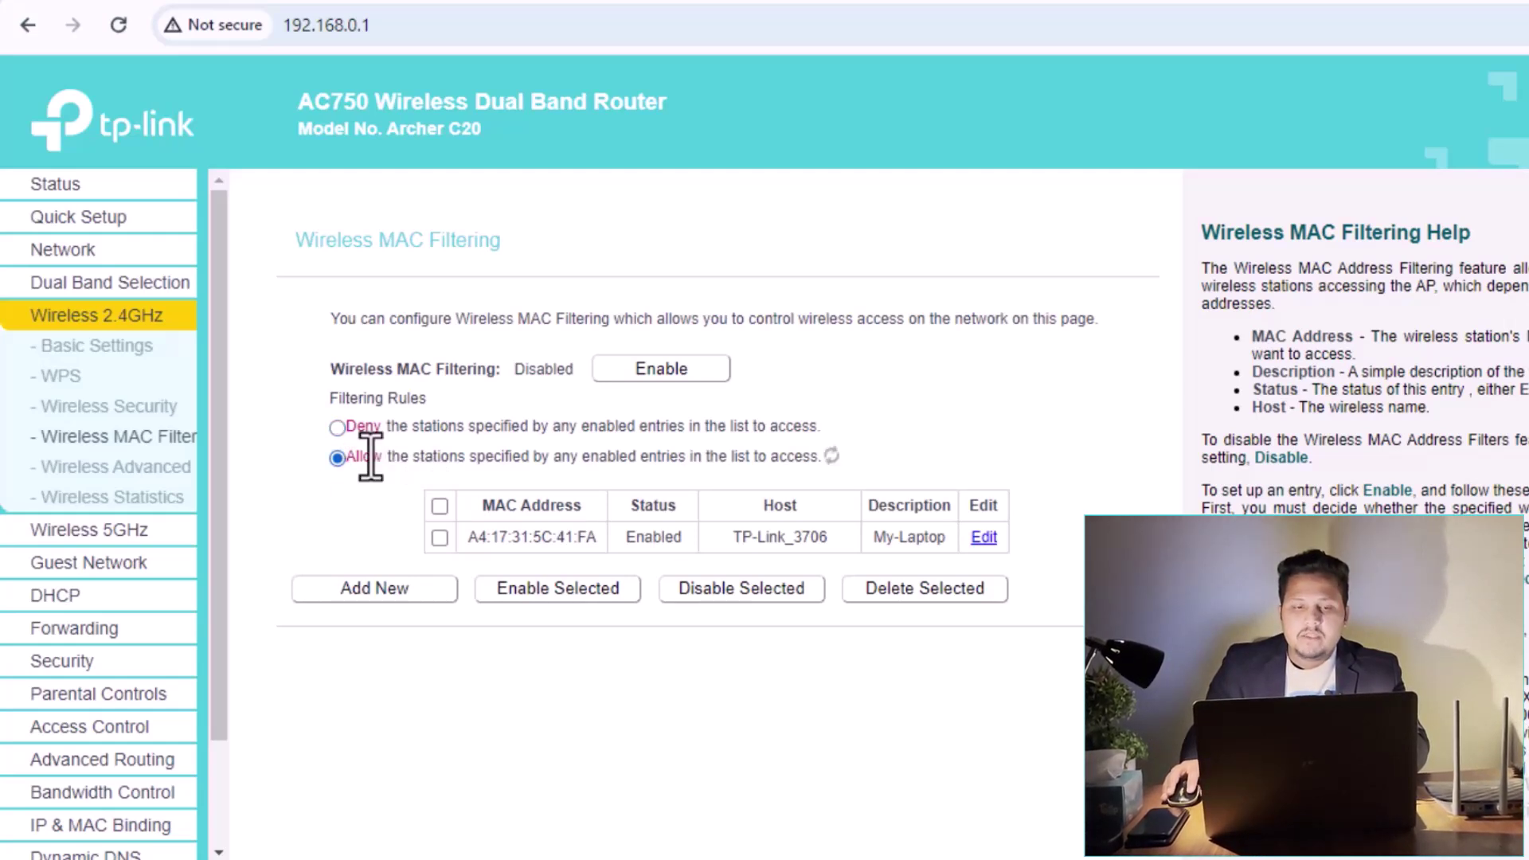
pyautogui.click(683, 372)
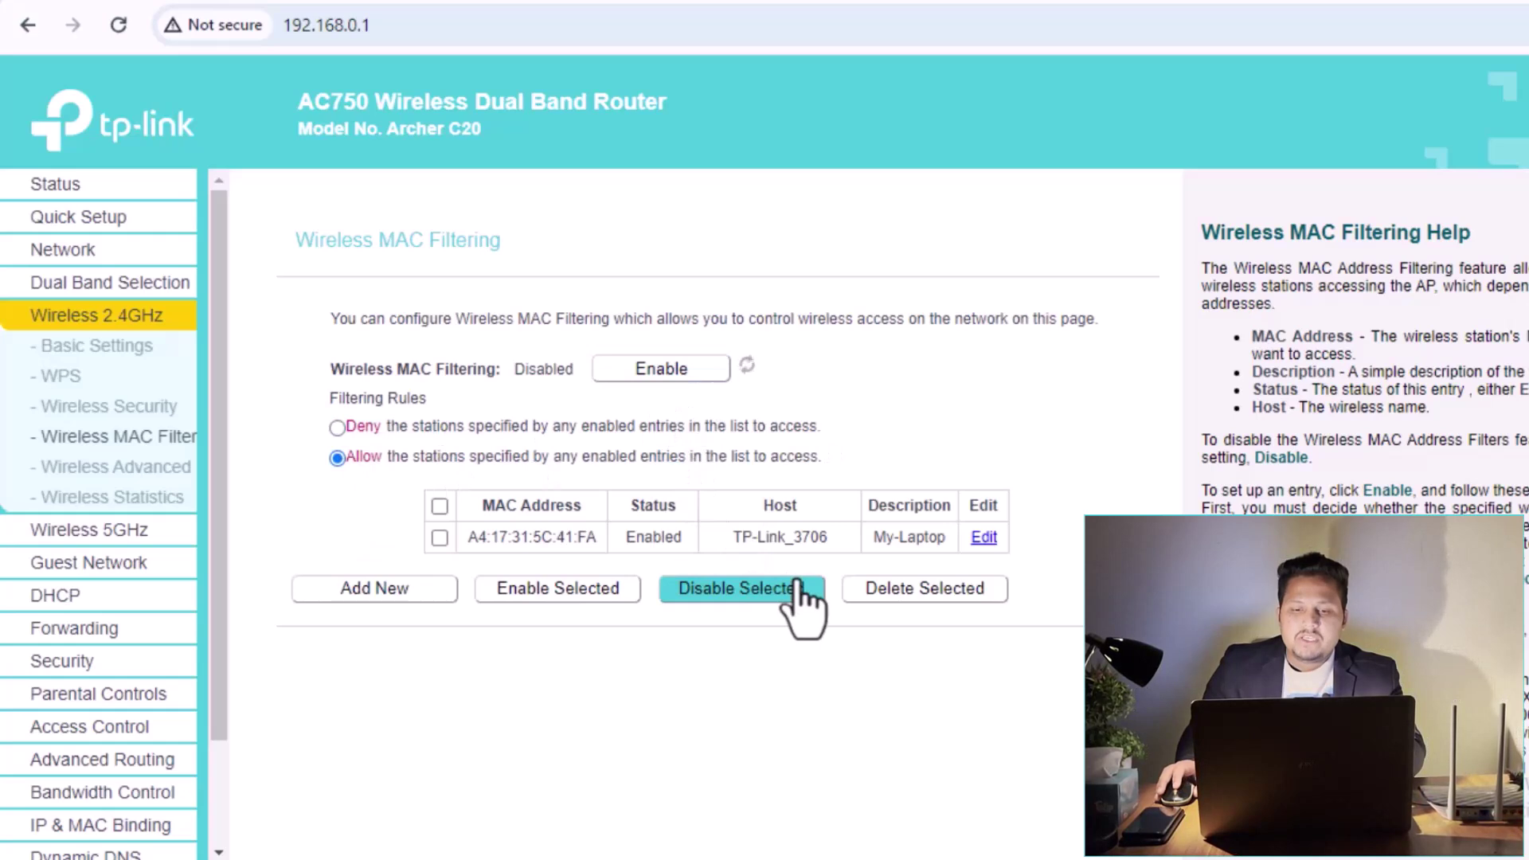